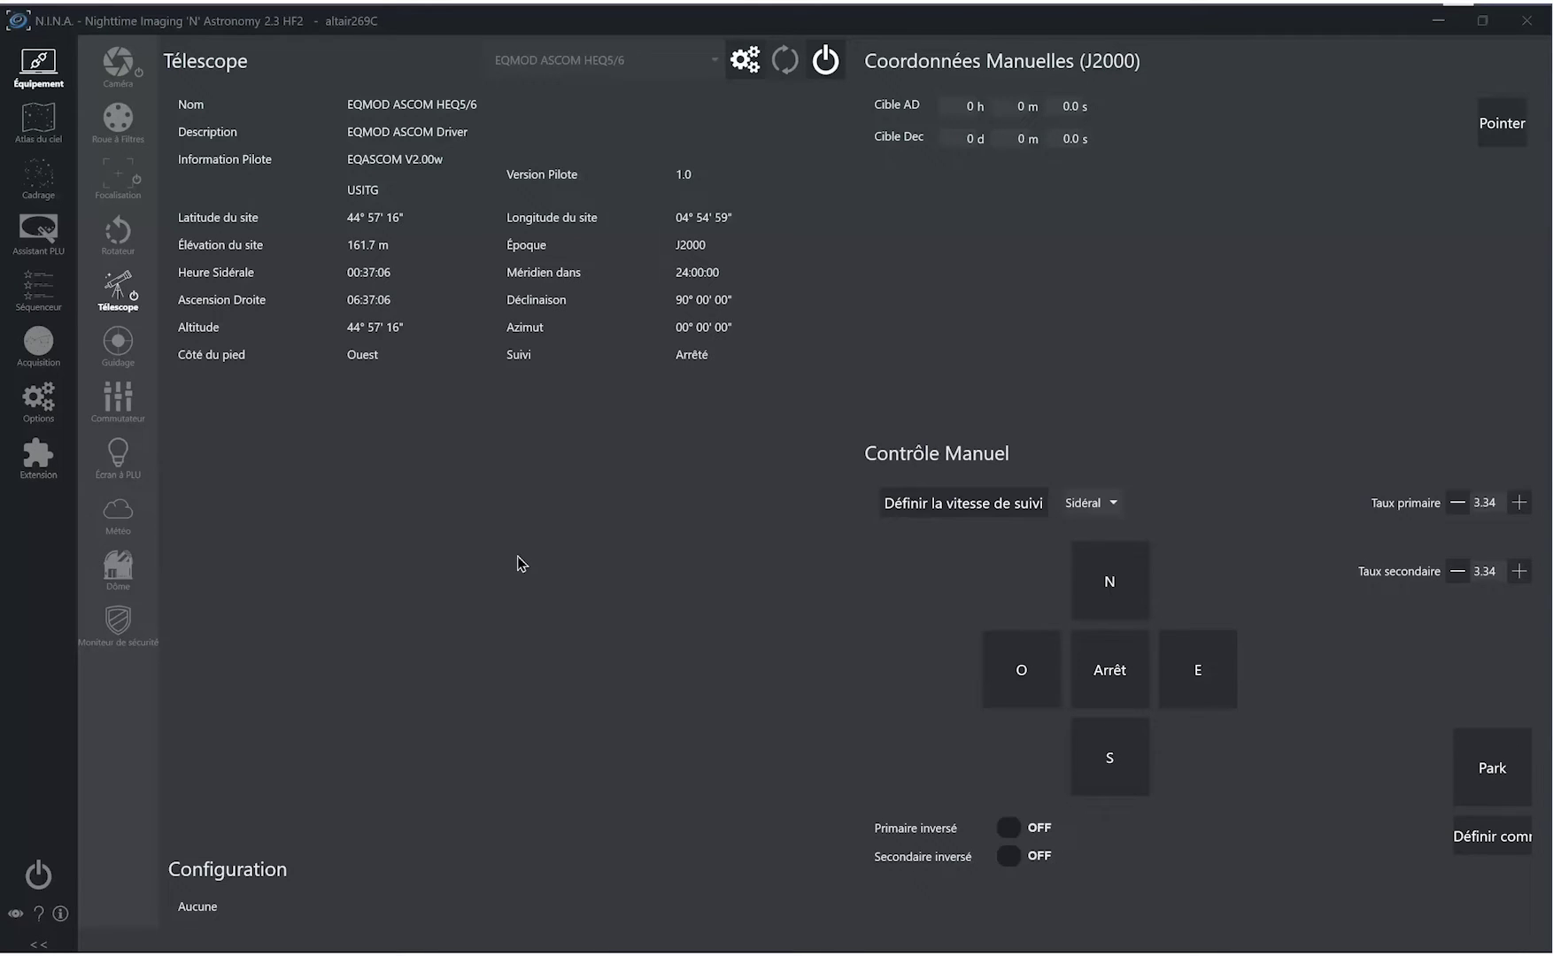
- Open the sequencer and add the Basic Sequence Target template to the sequence's target area
{"action": "left_click", "coordinate": [44, 297]}
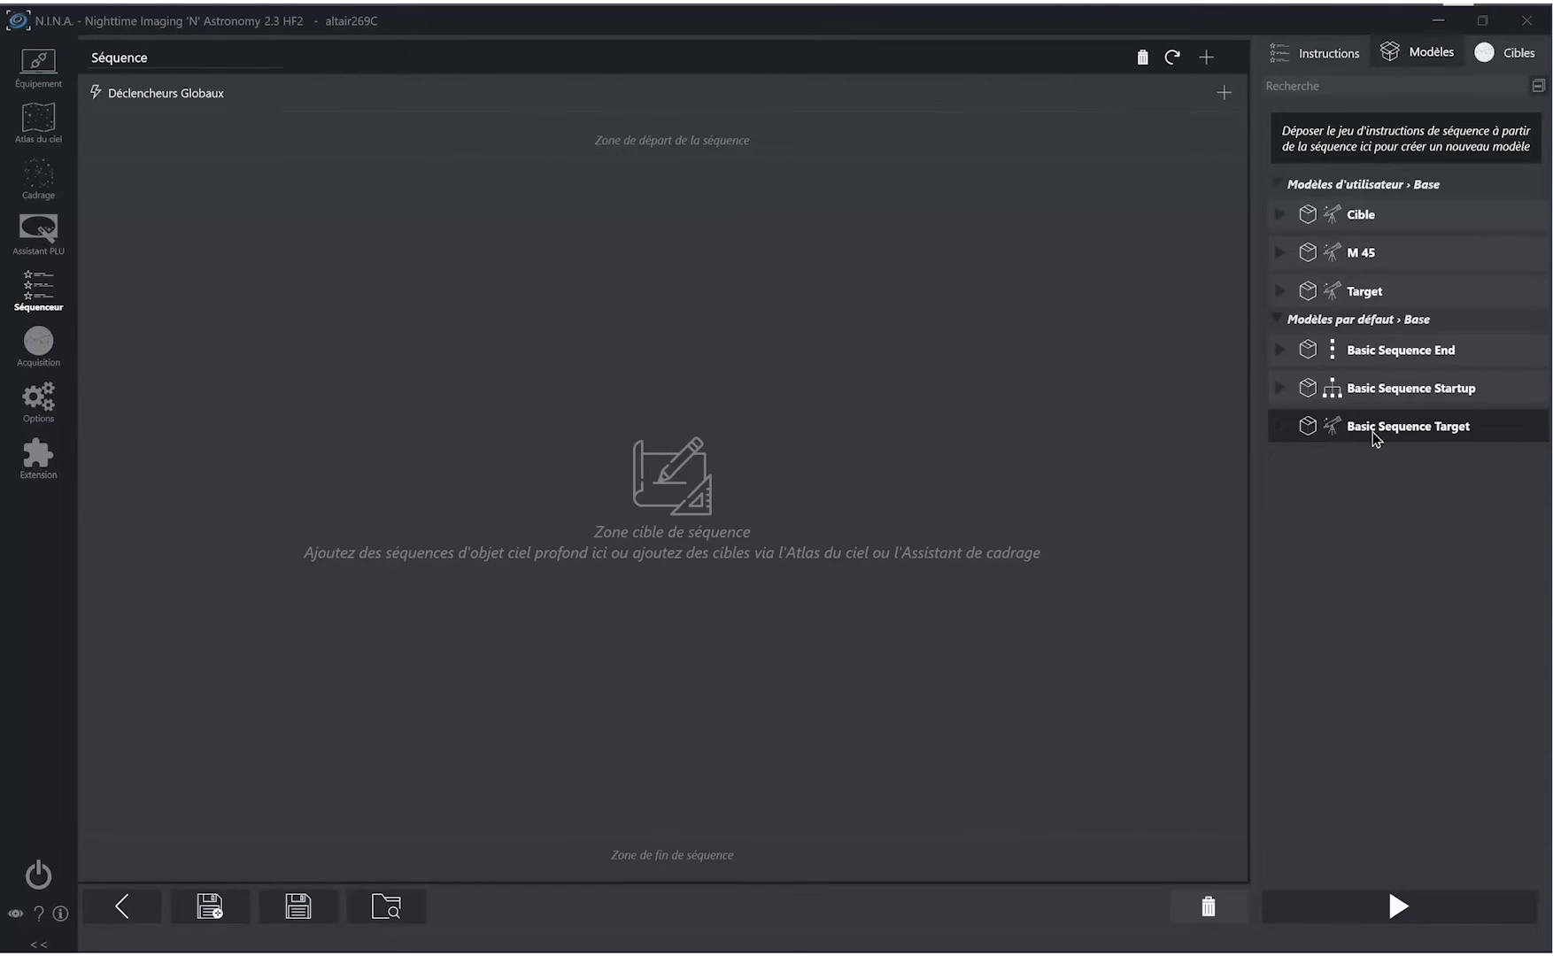
{"action": "left_click_drag", "start_coordinate": [1372, 432], "coordinate": [676, 352]}
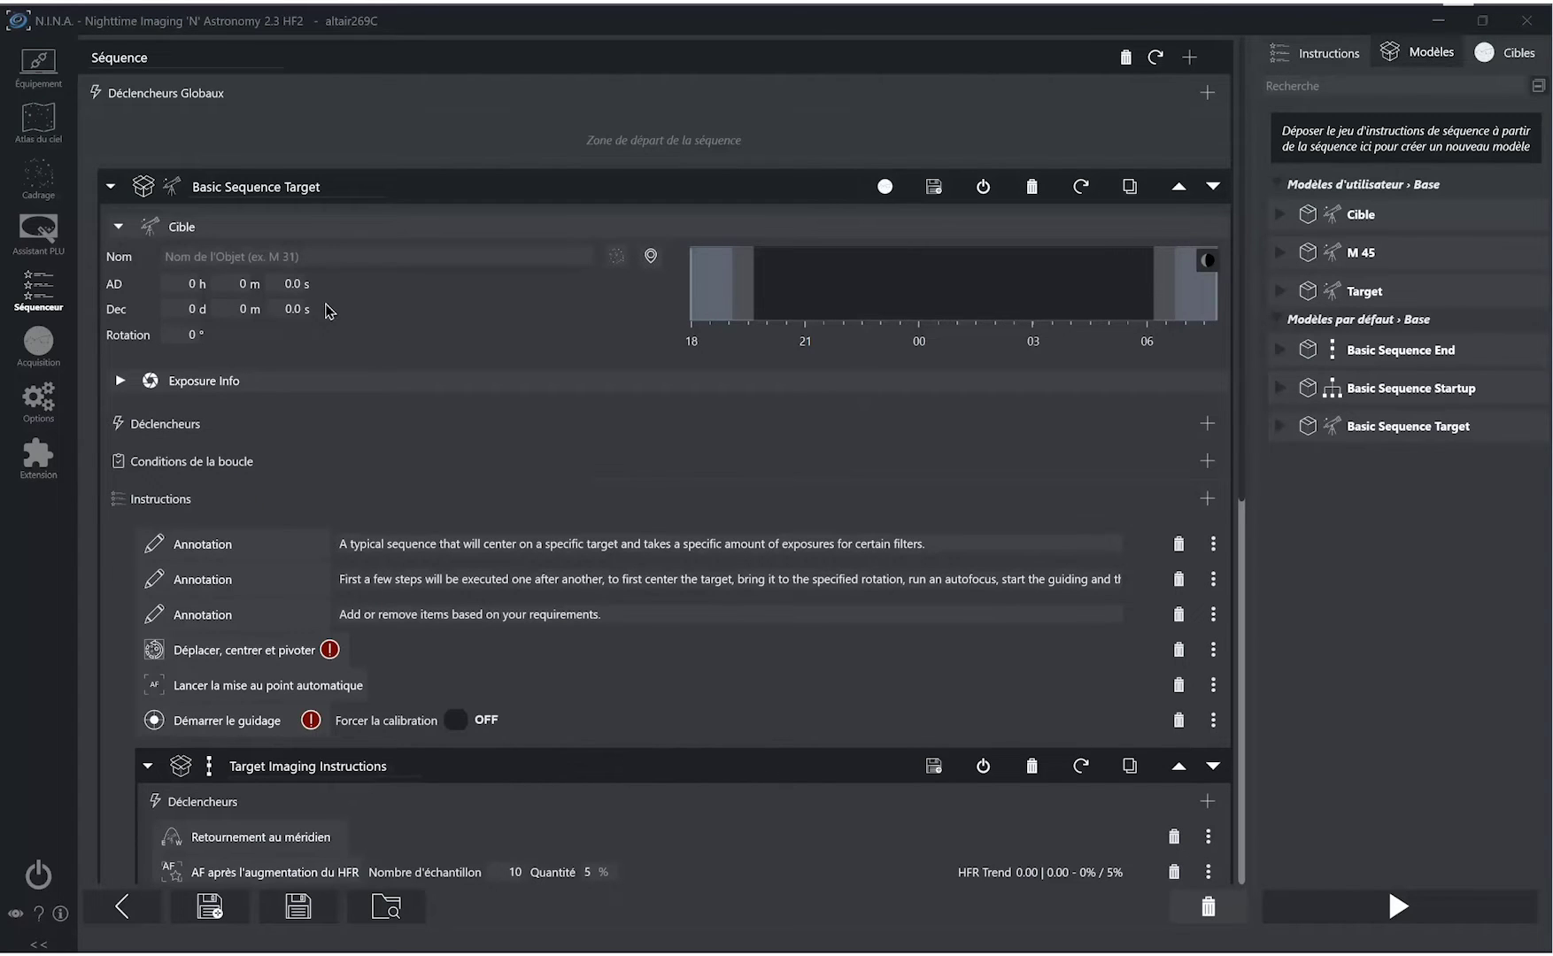
{"action": "left_click_drag", "start_coordinate": [1248, 404], "coordinate": [1236, 252]}
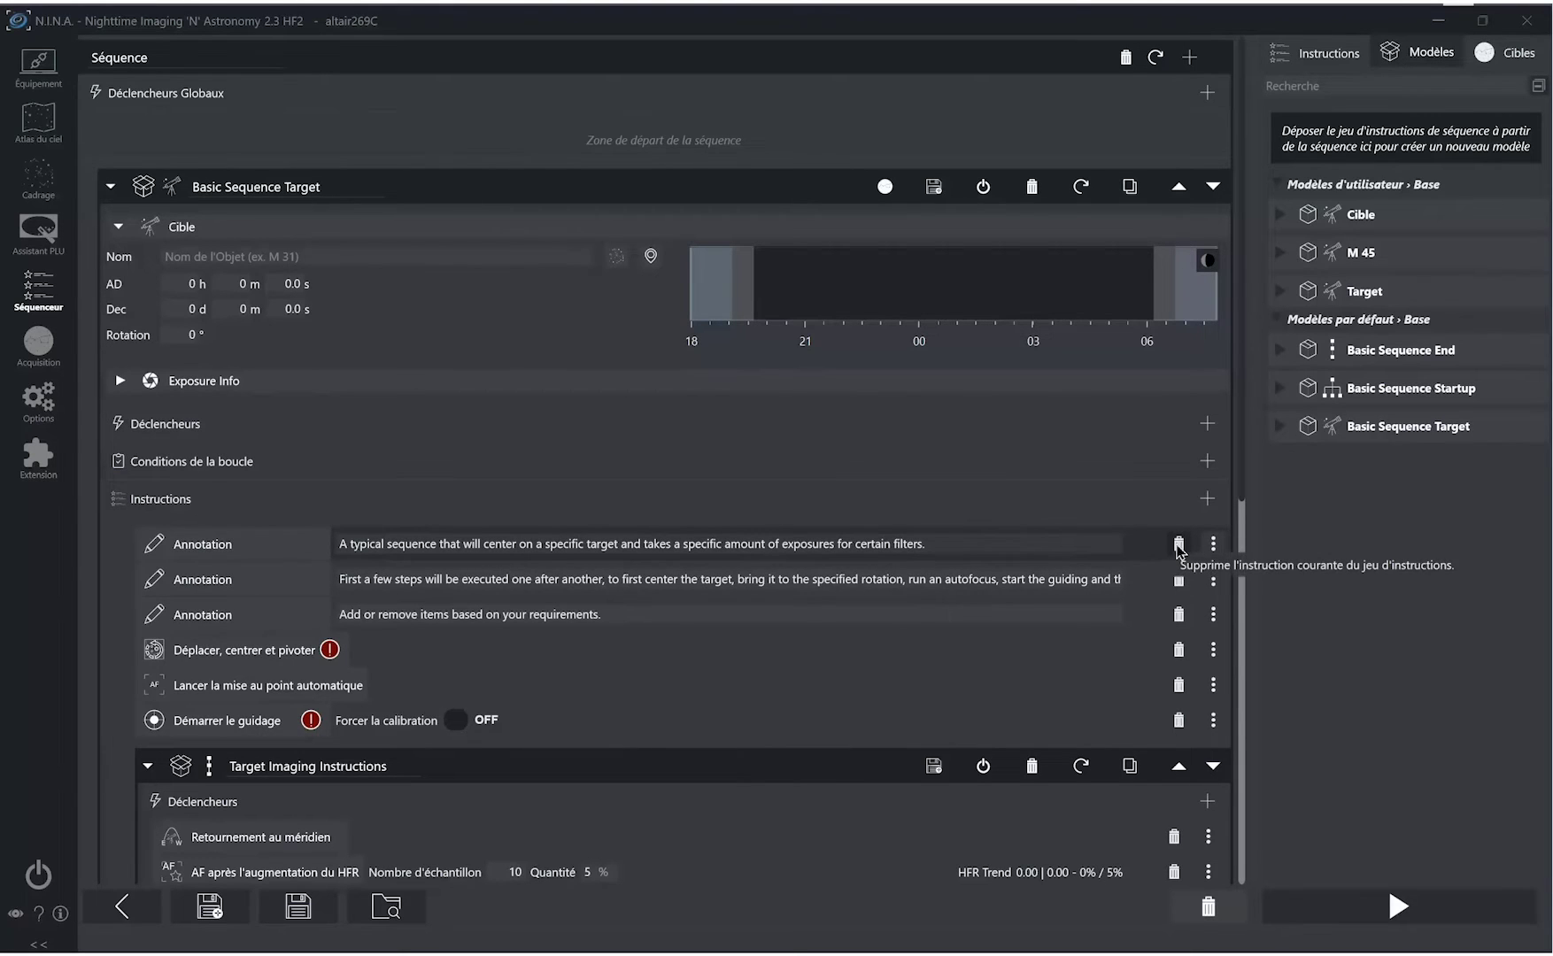
- Delete the three Annotation instructions at the start of the Basic Sequence Target instruction list
{"action": "left_click", "coordinate": [1179, 544]}
{"action": "left_click", "coordinate": [1179, 544]}
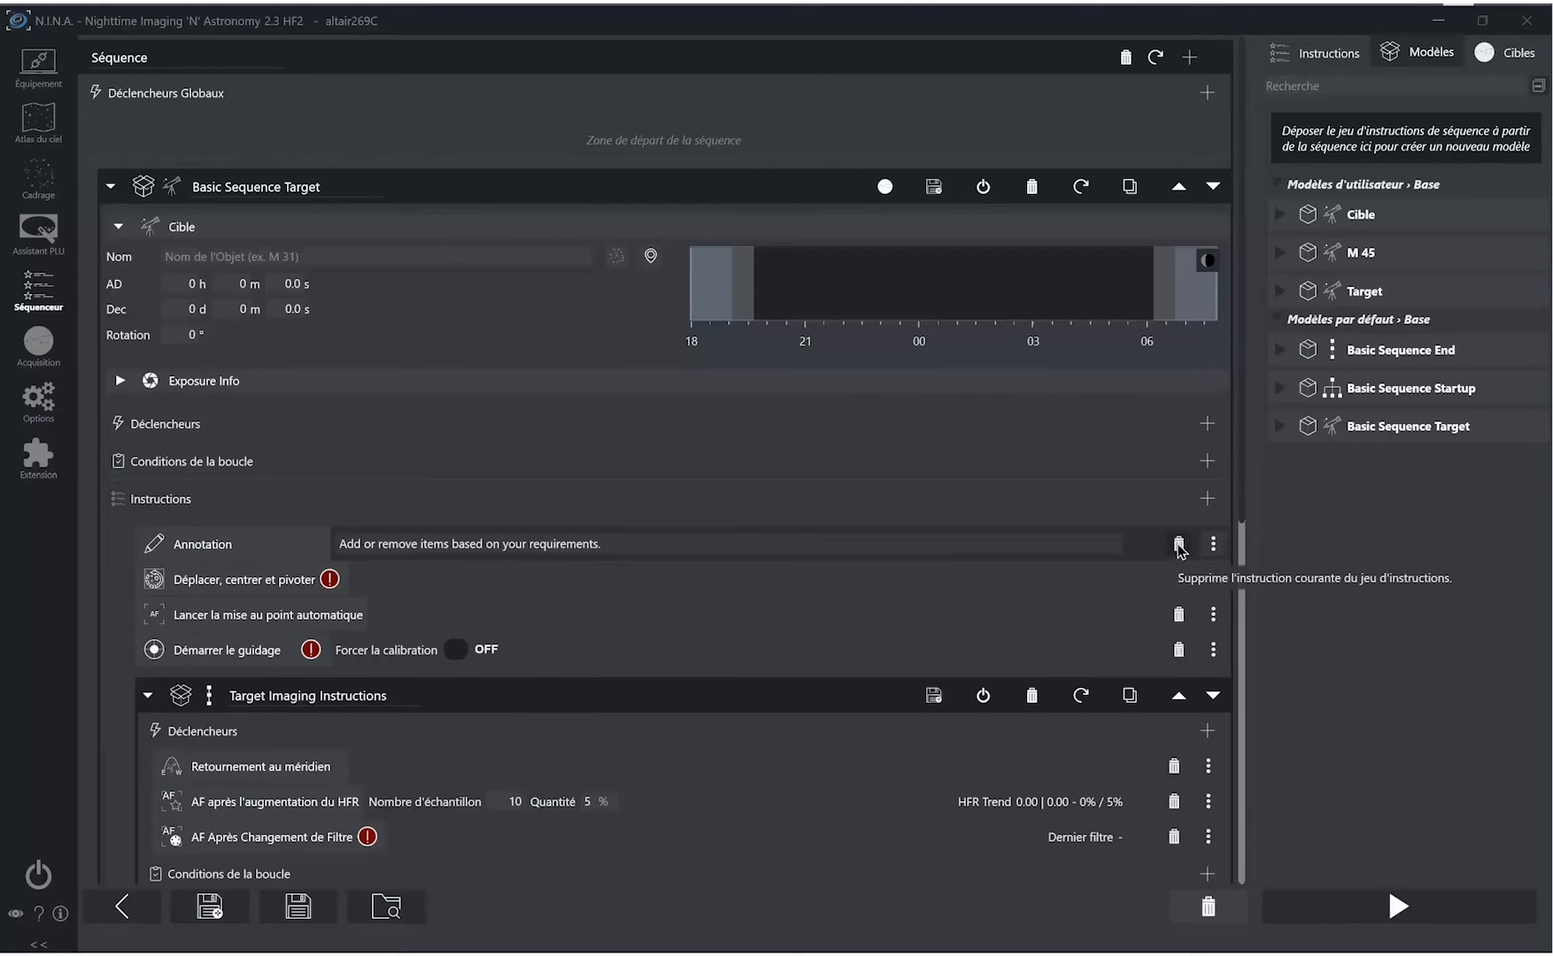
{"action": "left_click", "coordinate": [1179, 543]}
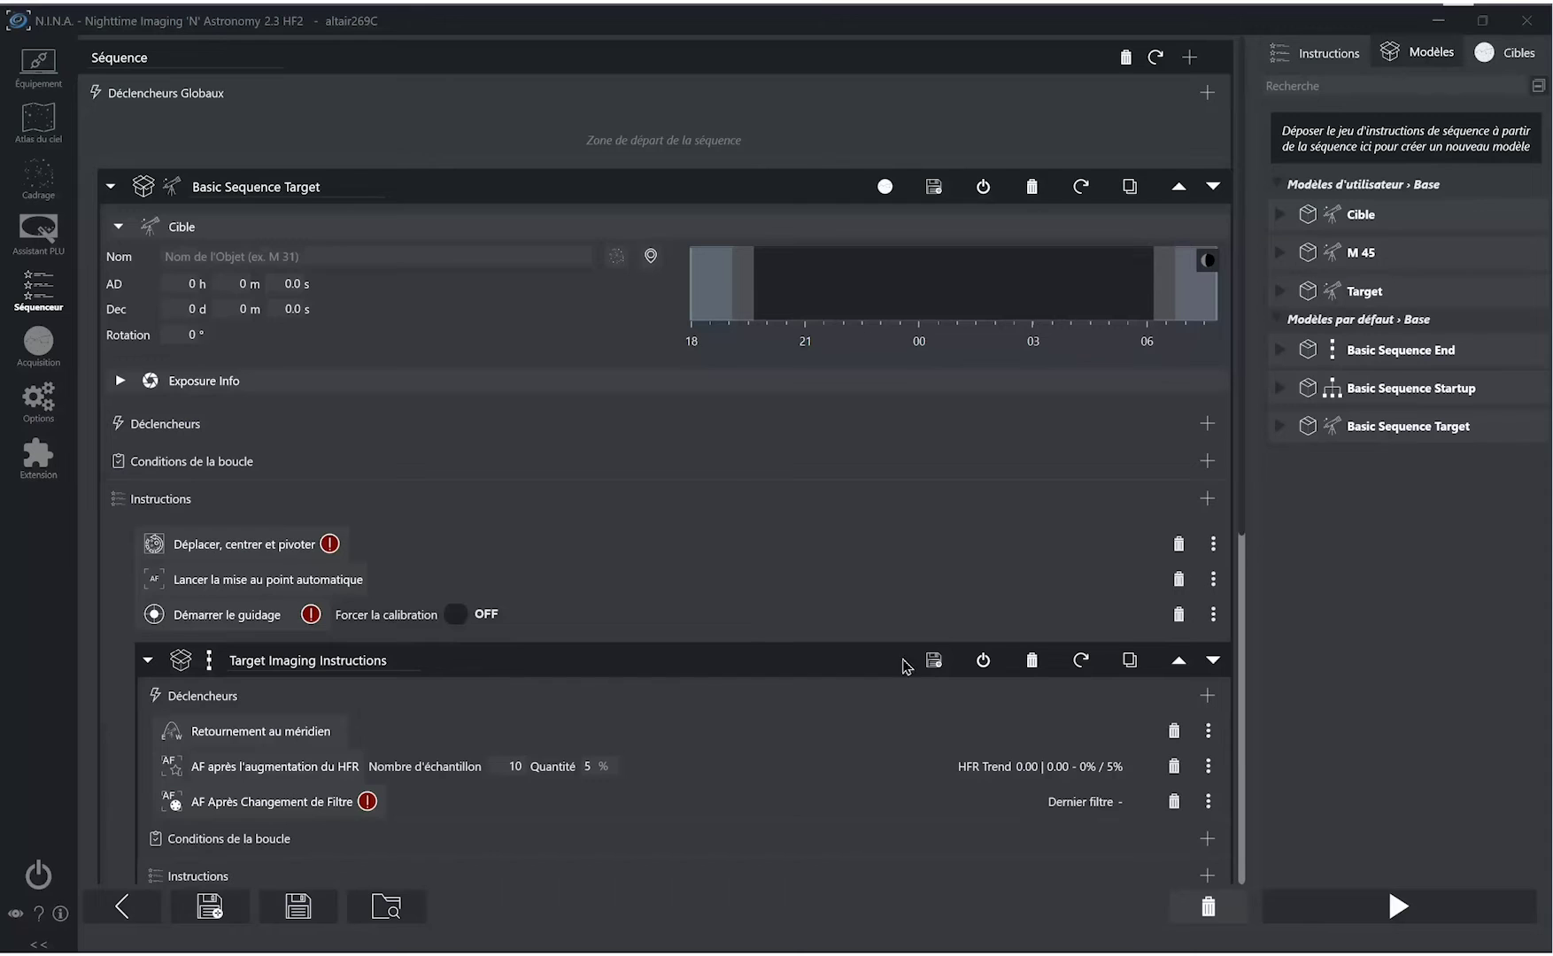
- Replace the Retournement au méridien trigger in Target Imaging Instructions with a DIY Meridian Flip Trigger
{"action": "left_click_drag", "start_coordinate": [1242, 518], "coordinate": [1262, 628]}
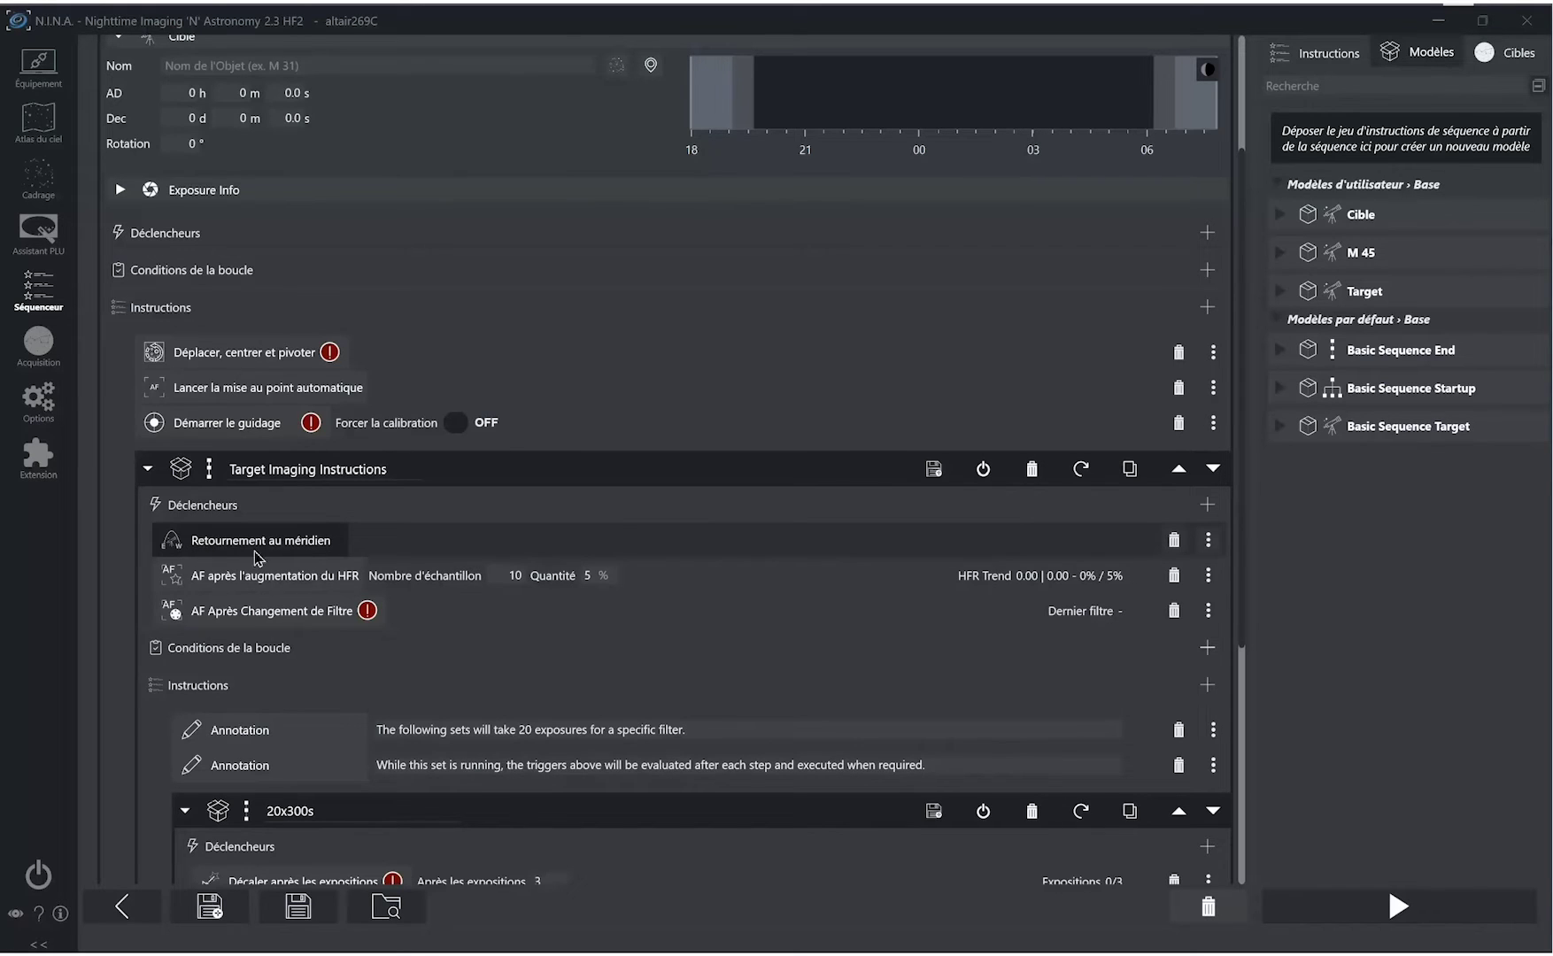
{"action": "left_click", "coordinate": [1173, 547]}
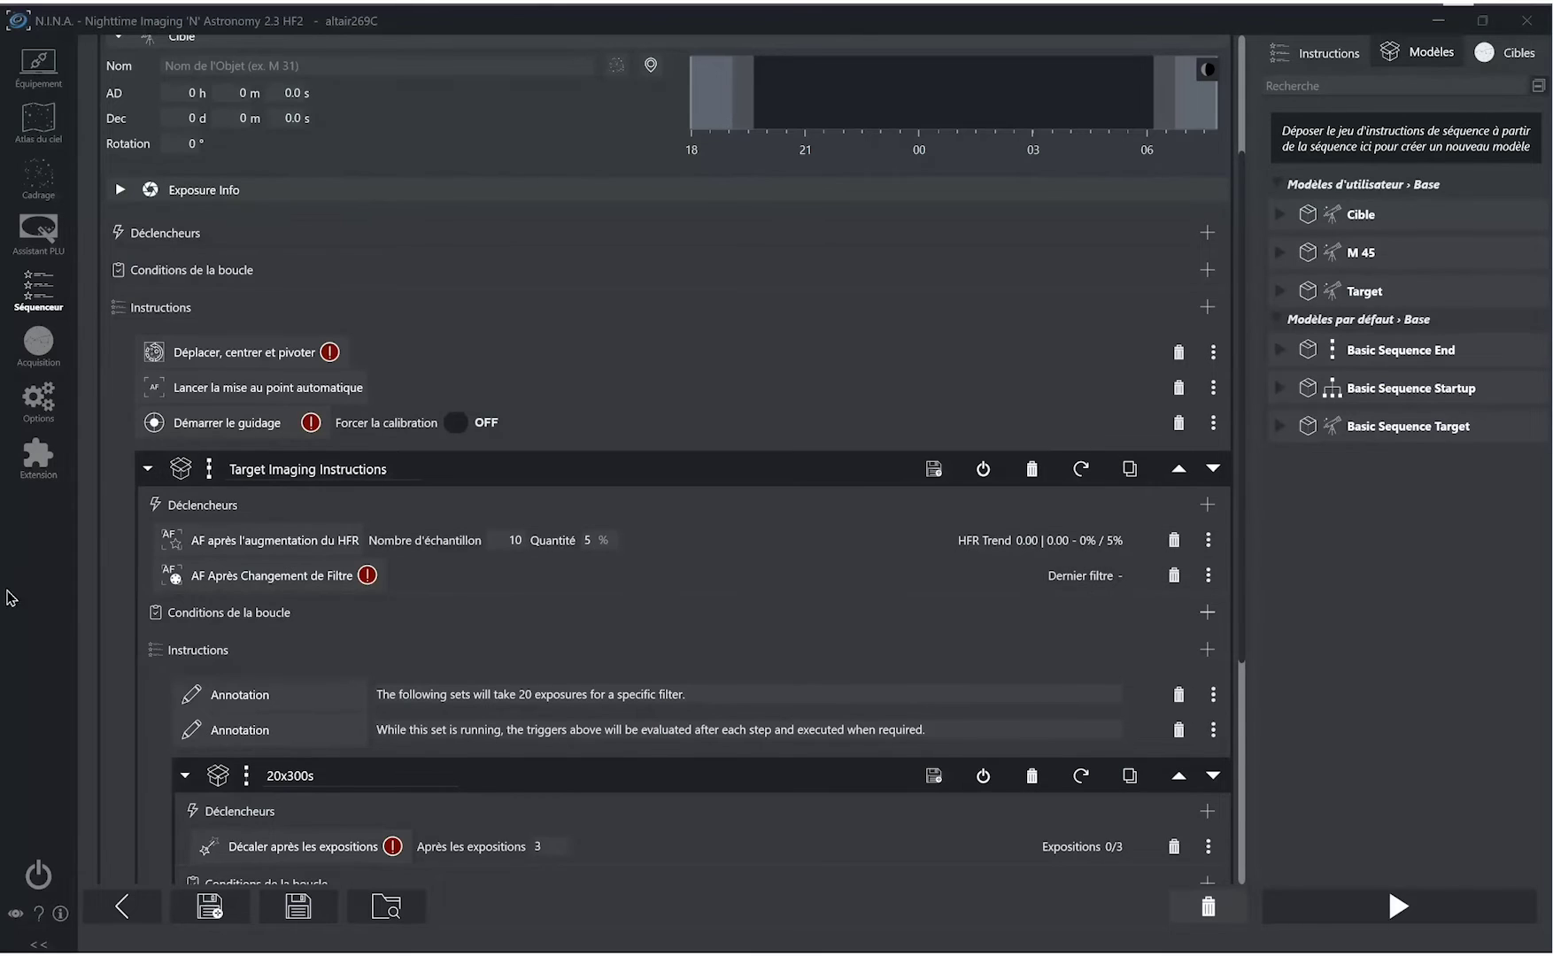
{"action": "left_click", "coordinate": [1207, 507]}
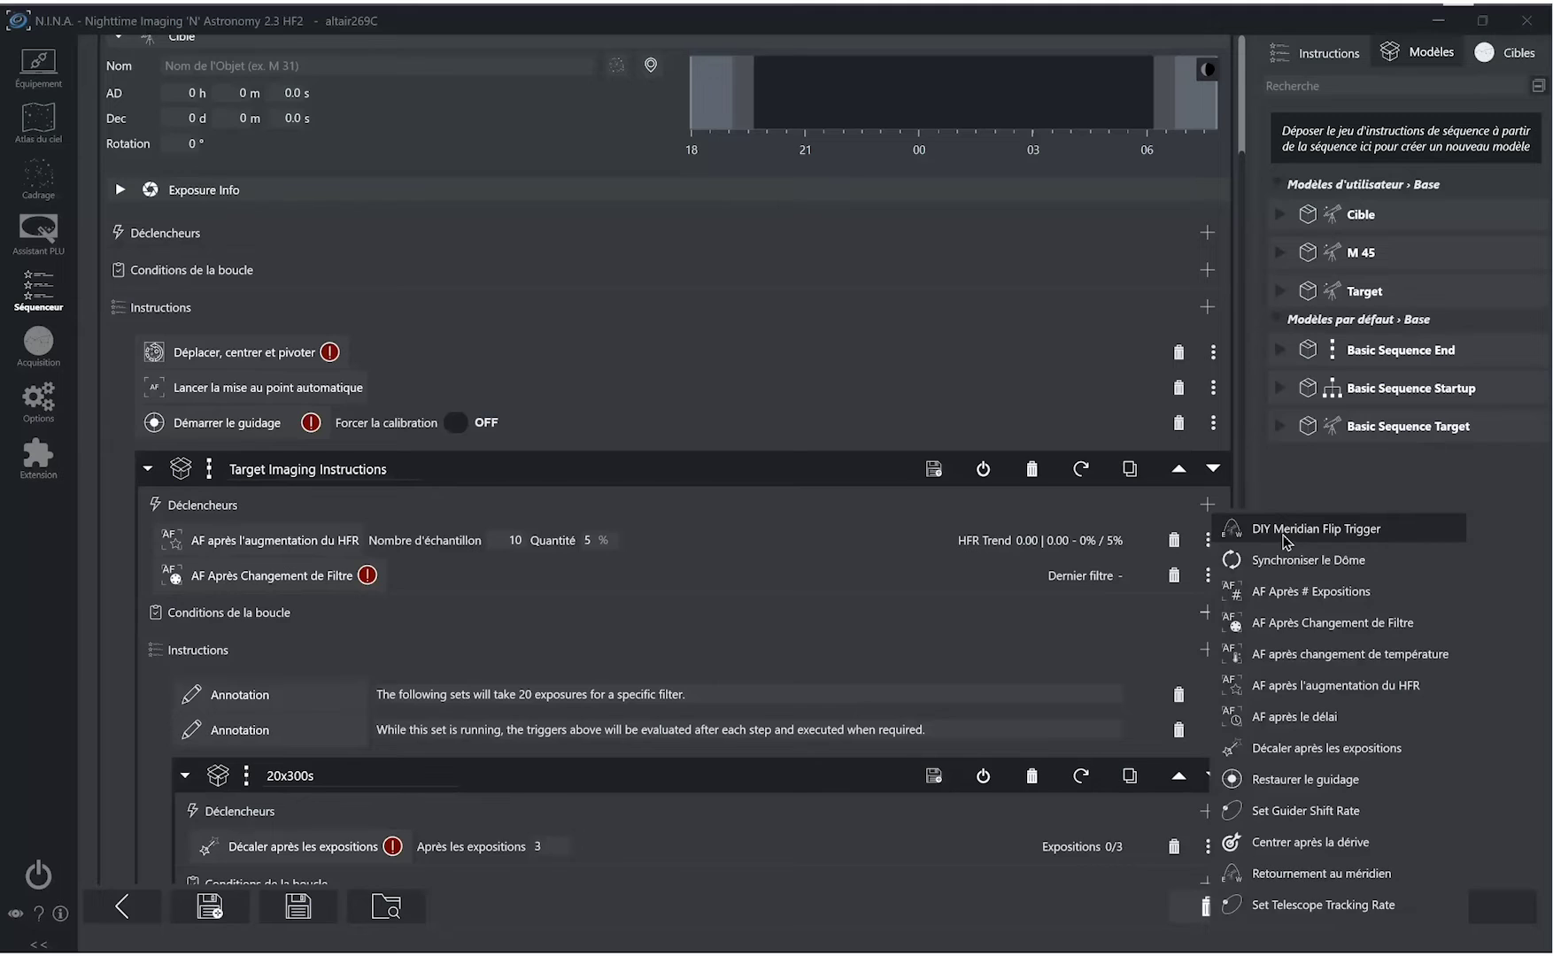
{"action": "left_click", "coordinate": [1289, 535]}
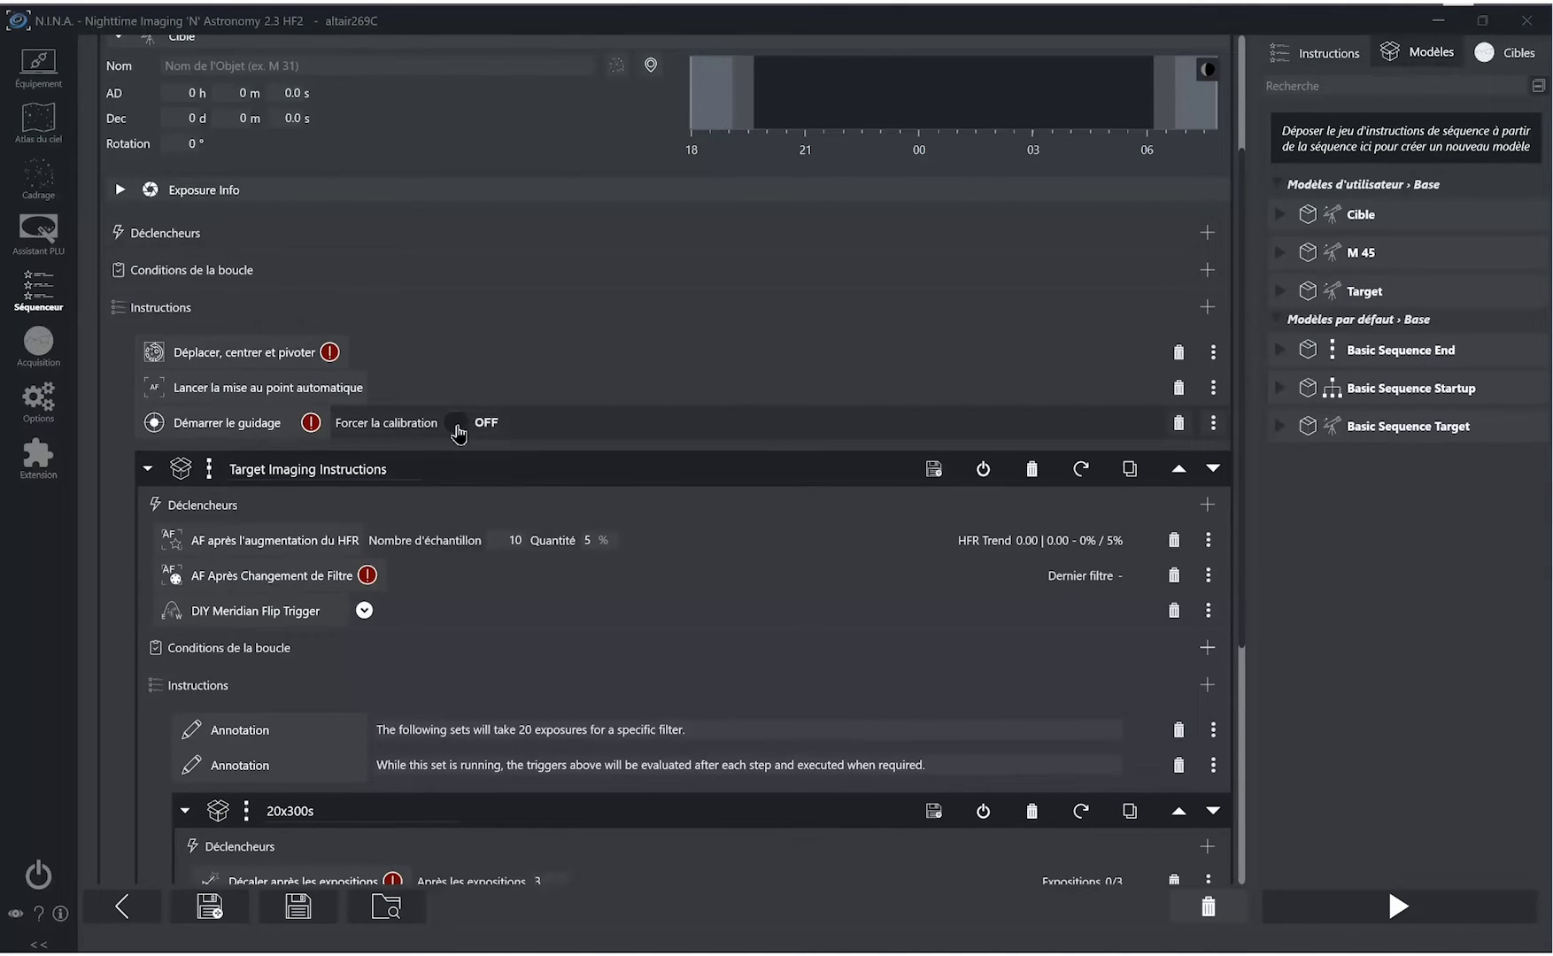
- Enable Forcer la calibration for Démarrer le guidage and for Start Guiding inside the DIY Meridian Flip Trigger
{"action": "left_click", "coordinate": [460, 432]}
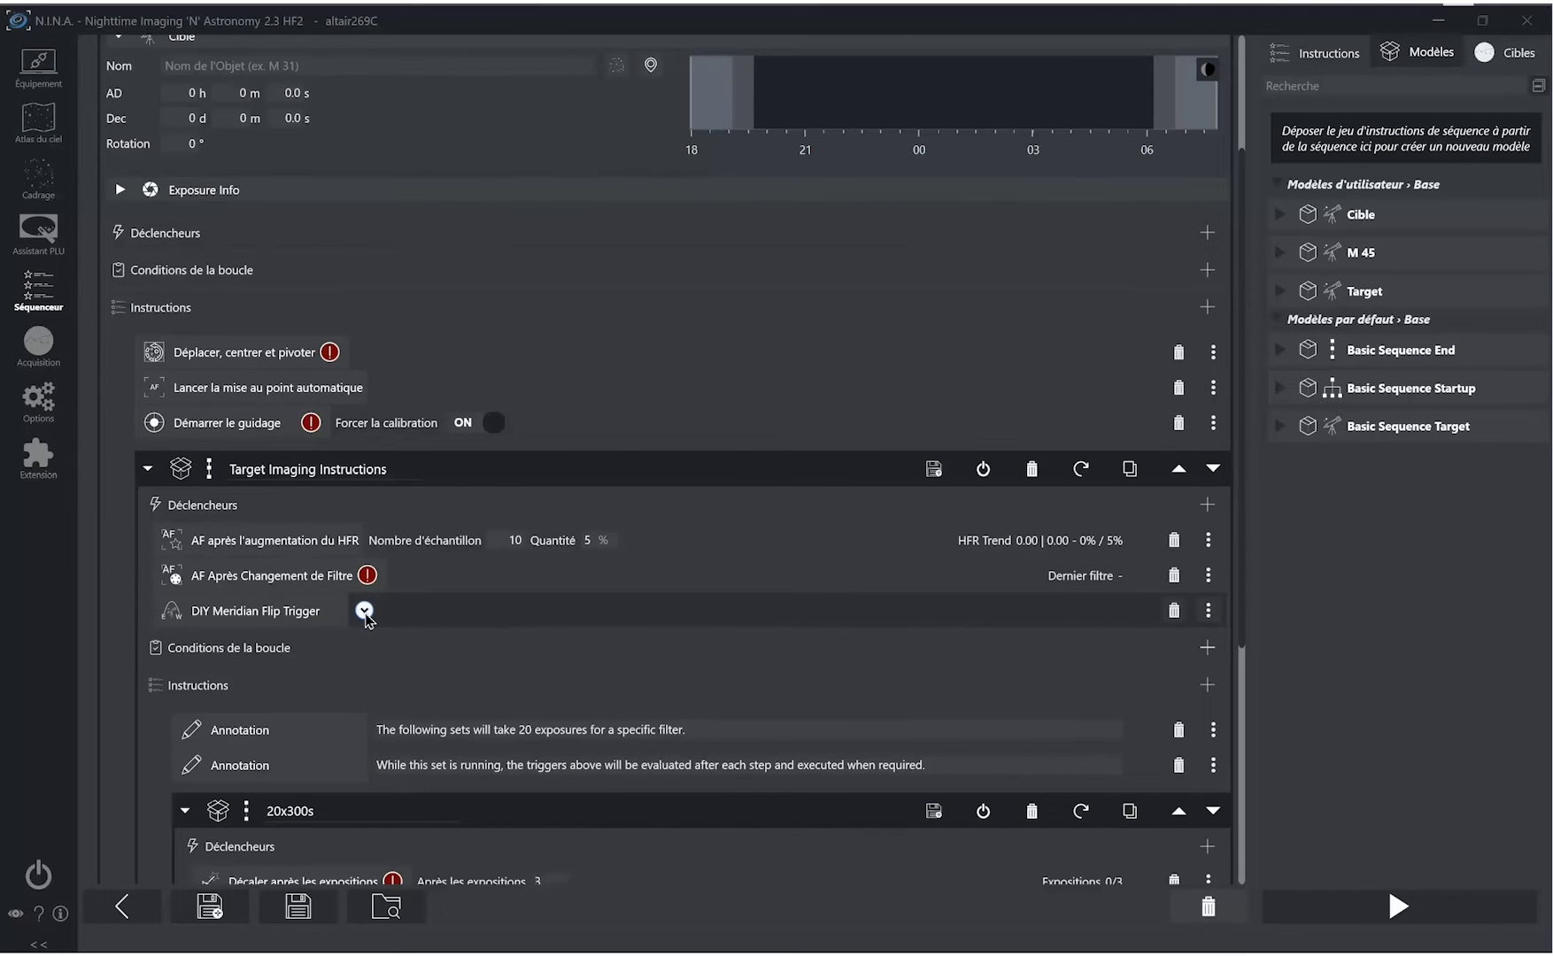
{"action": "left_click", "coordinate": [364, 611]}
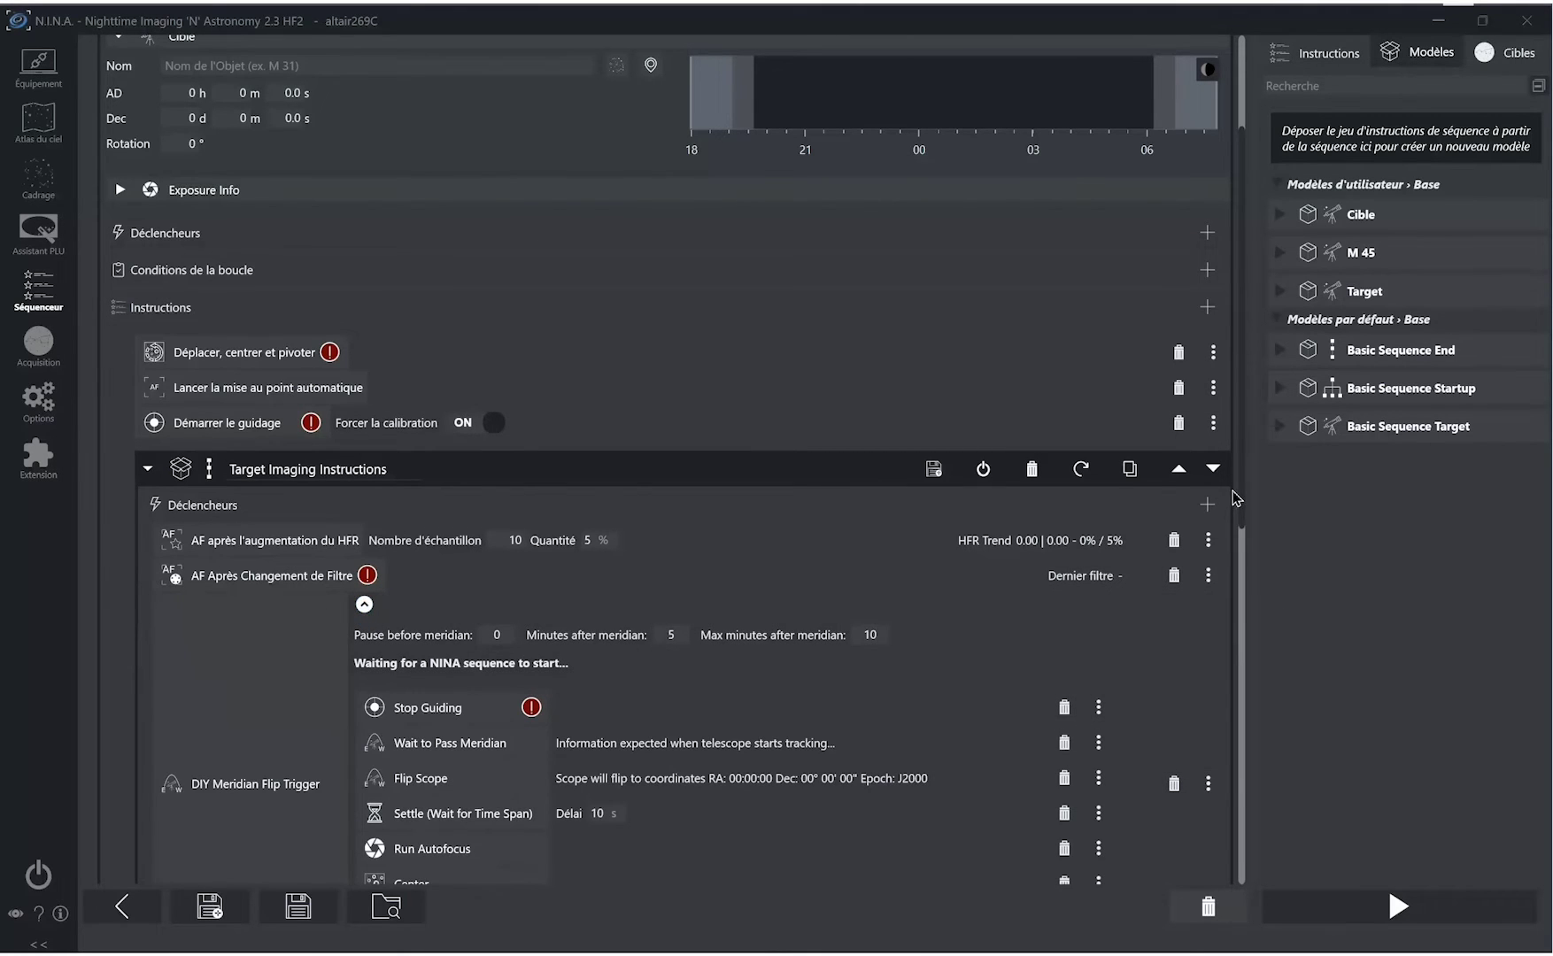
{"action": "left_click_drag", "start_coordinate": [1240, 498], "coordinate": [1237, 613]}
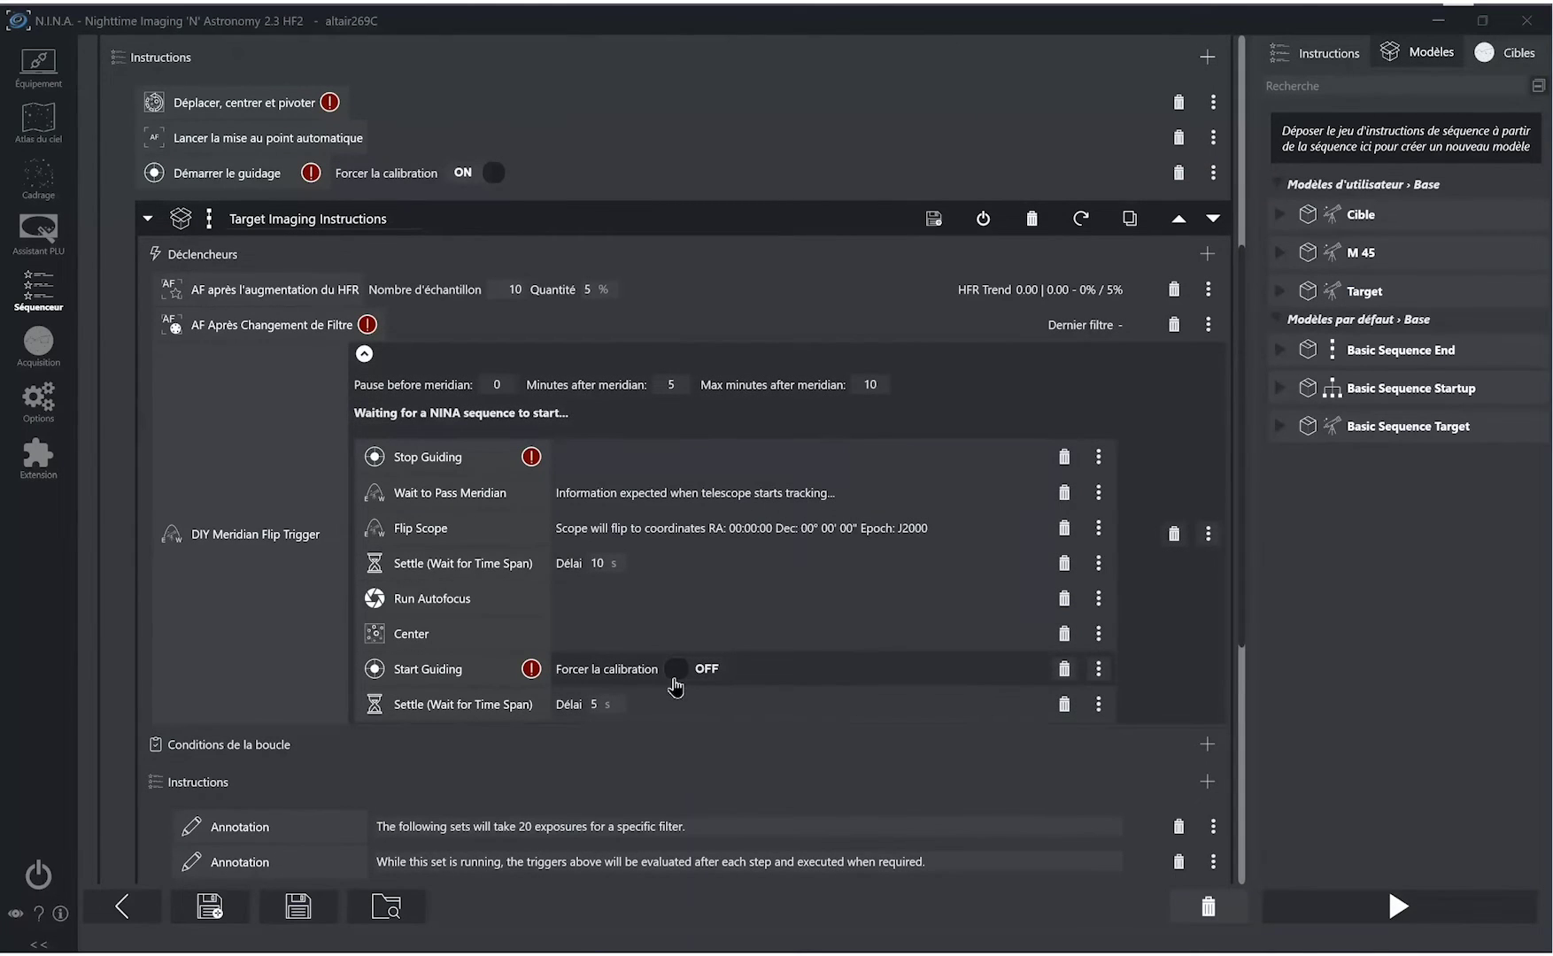
{"action": "left_click", "coordinate": [677, 671]}
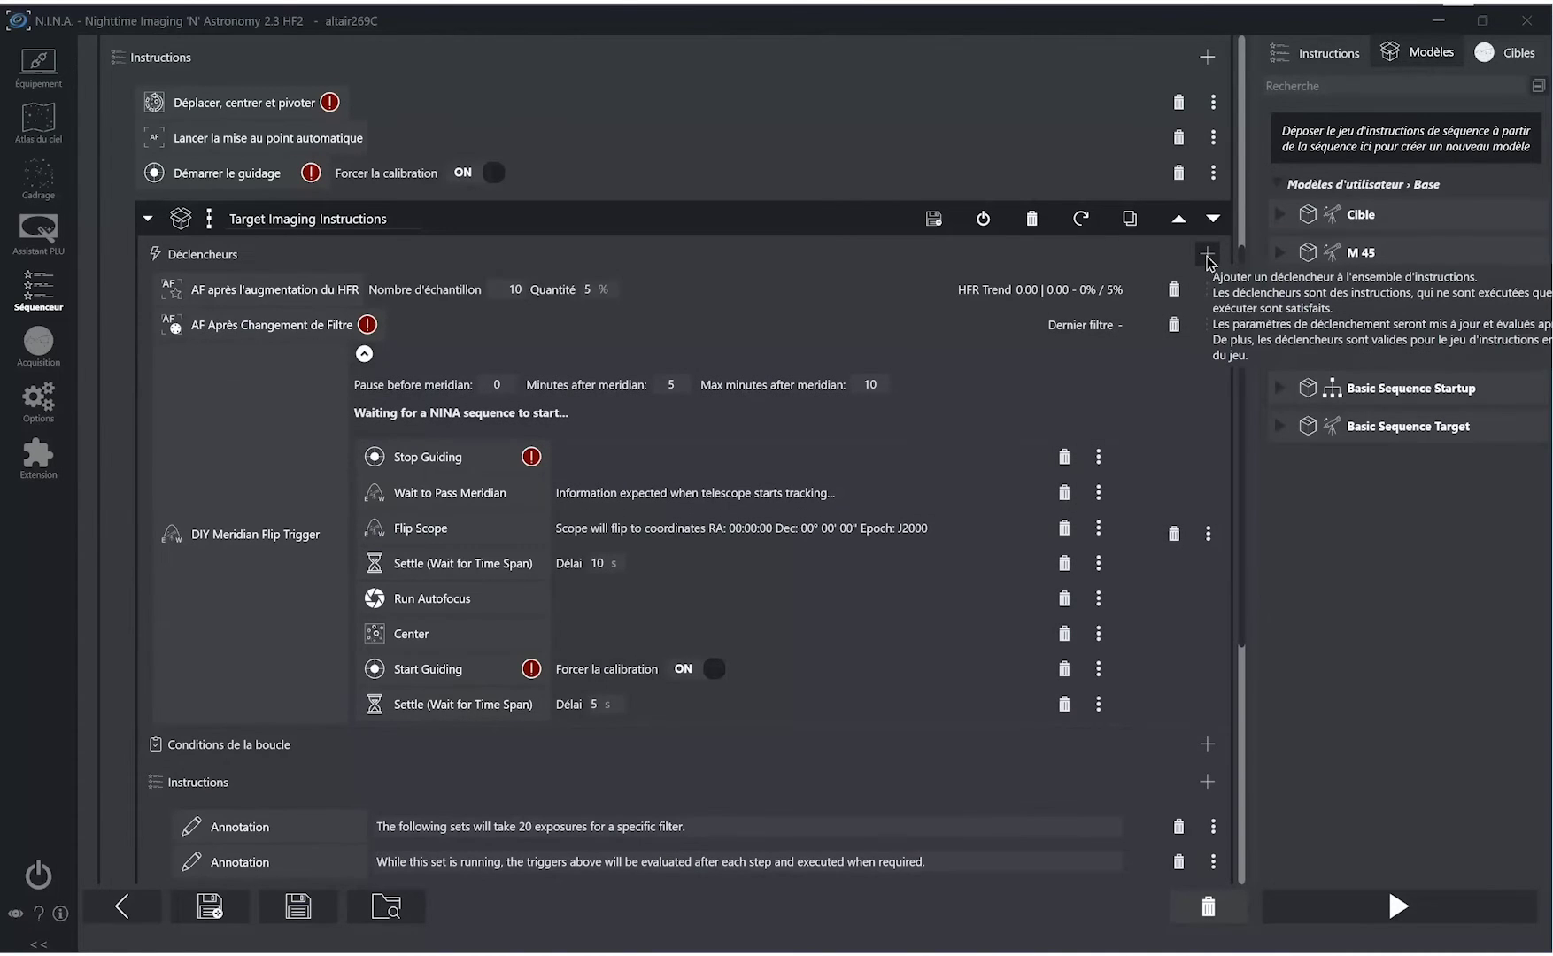
- Add an AF après changement de température trigger to Target Imaging Instructions and set its Quantité to 3 °C
{"action": "left_click", "coordinate": [1206, 256]}
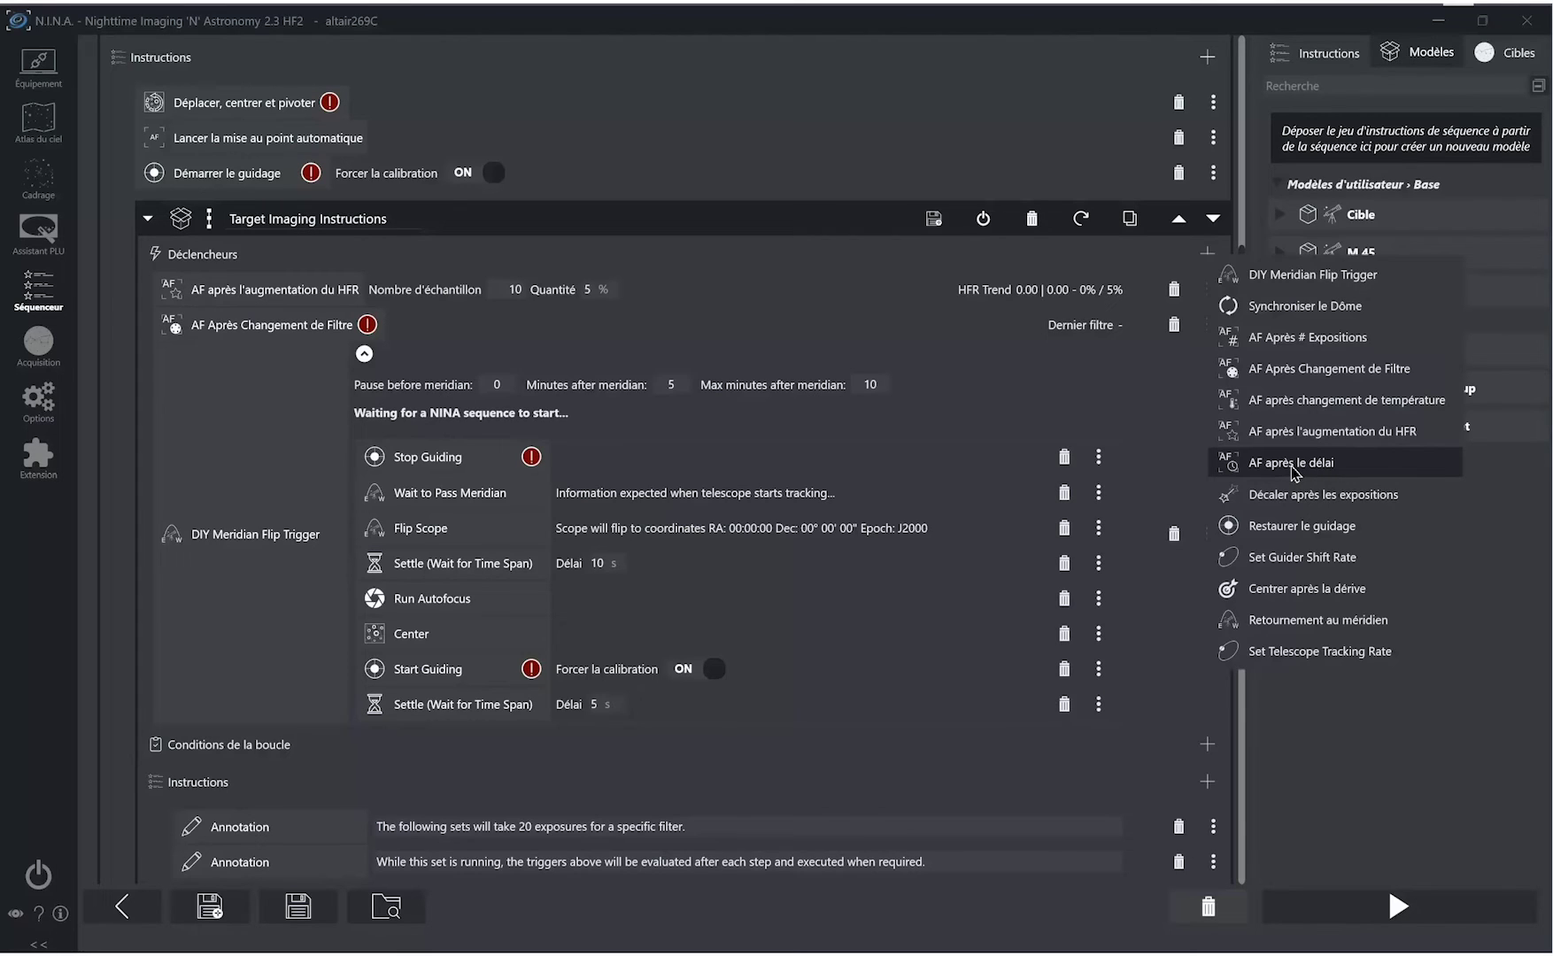
{"action": "left_click", "coordinate": [1280, 407]}
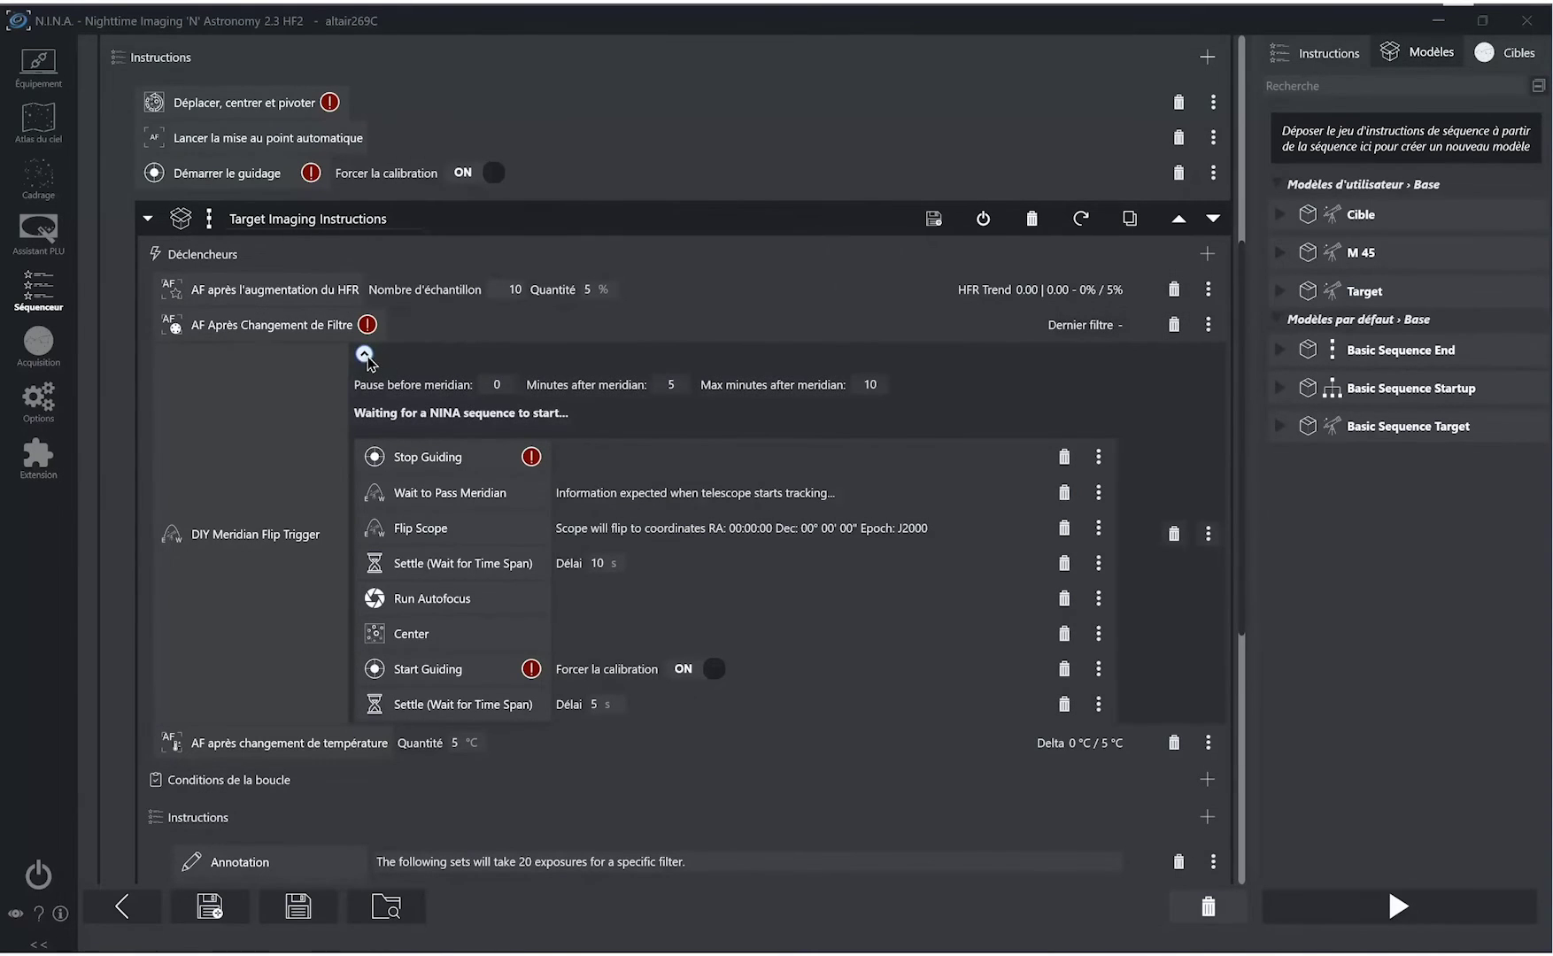
{"action": "left_click", "coordinate": [363, 355]}
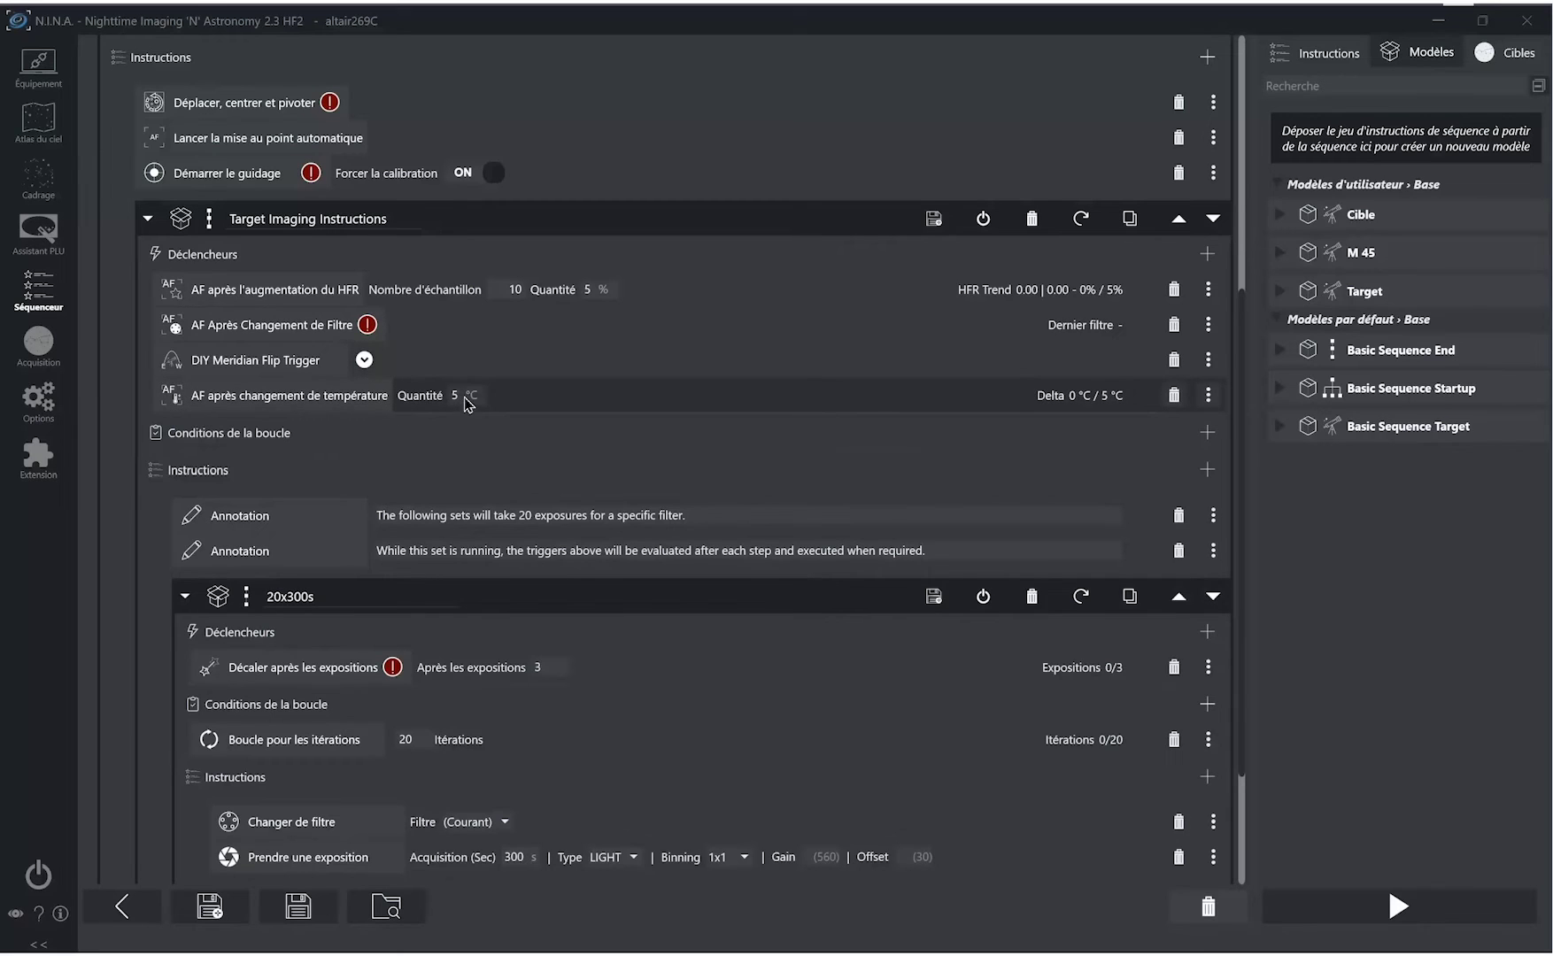
{"action": "key", "text": "BackSpace"}
{"action": "type", "text": "3"}
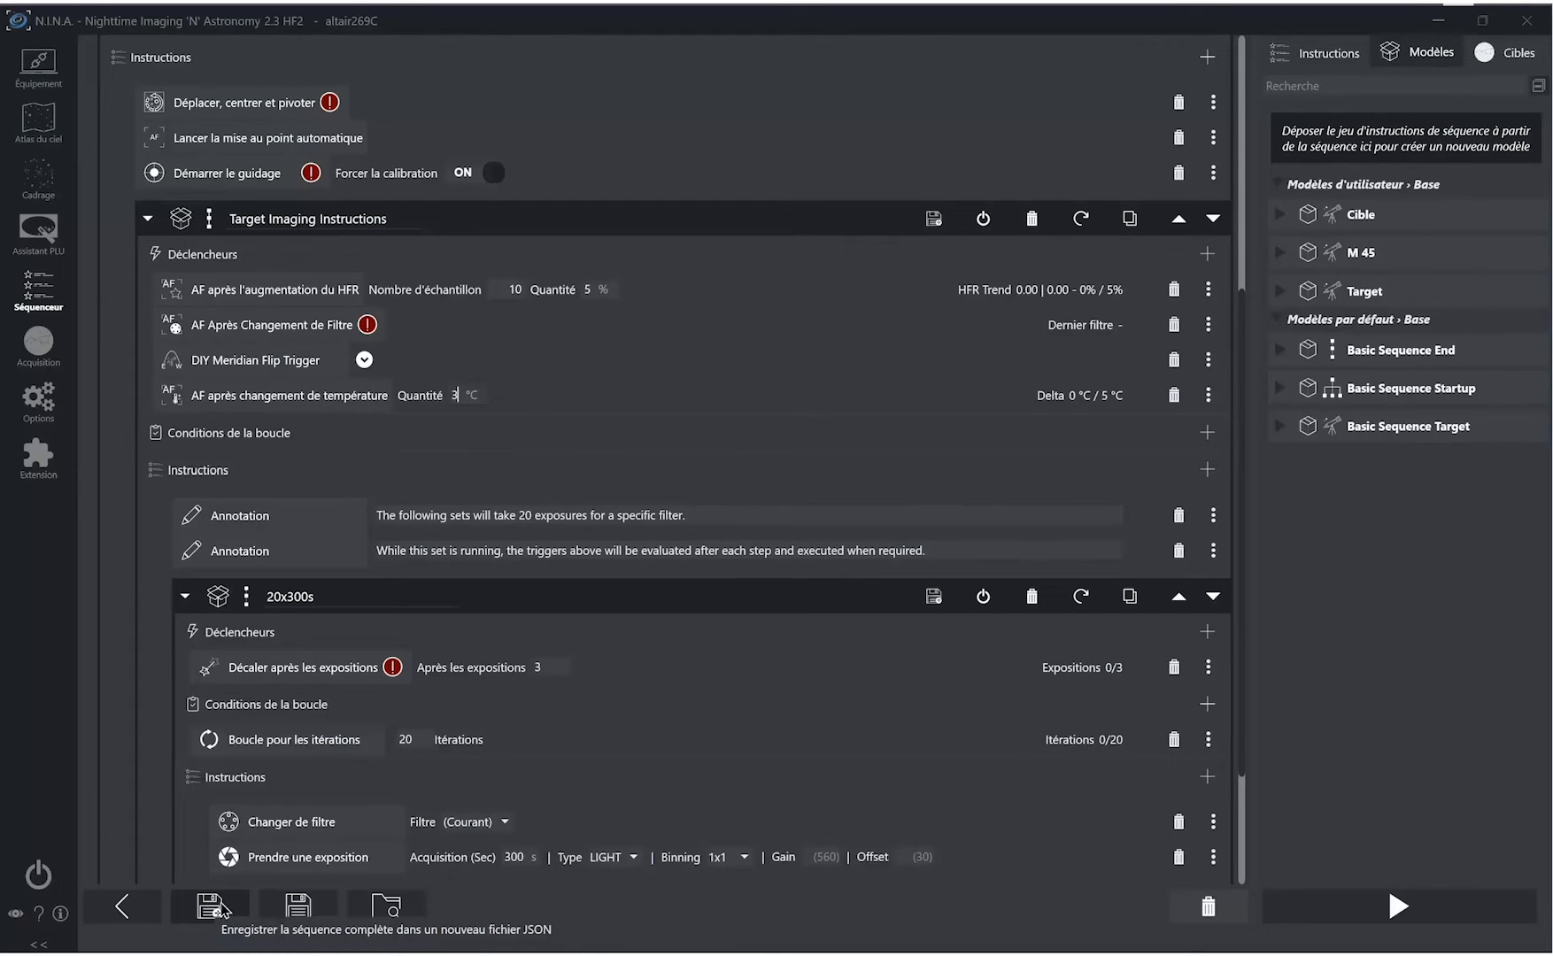
{"action": "left_click", "coordinate": [221, 907]}
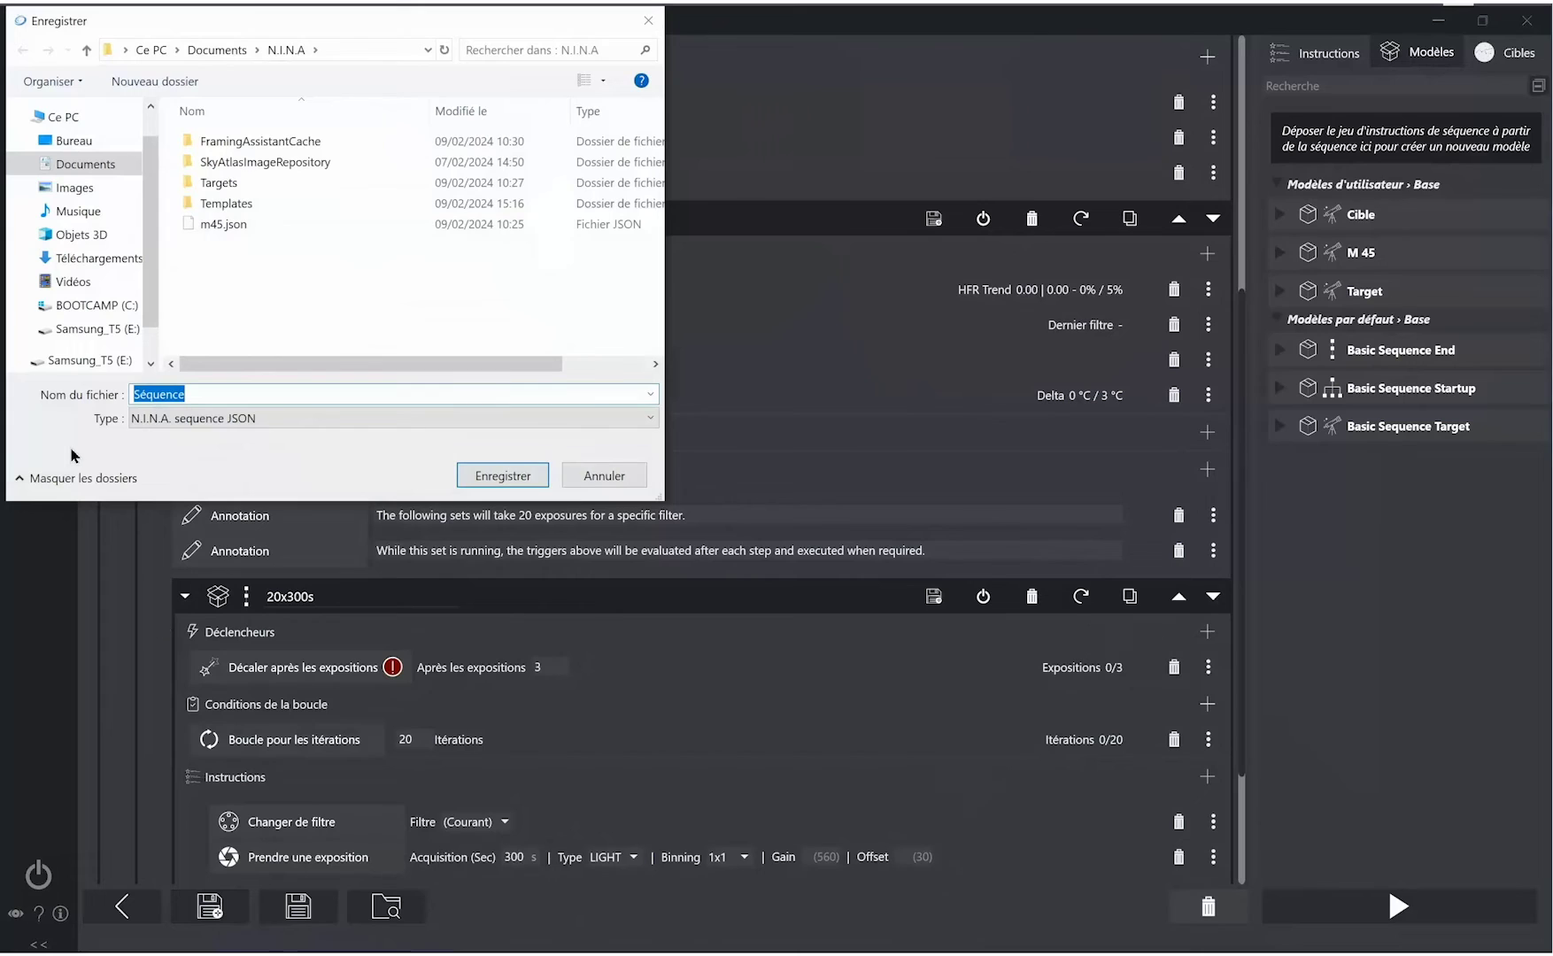
{"action": "double_click", "coordinate": [256, 206]}
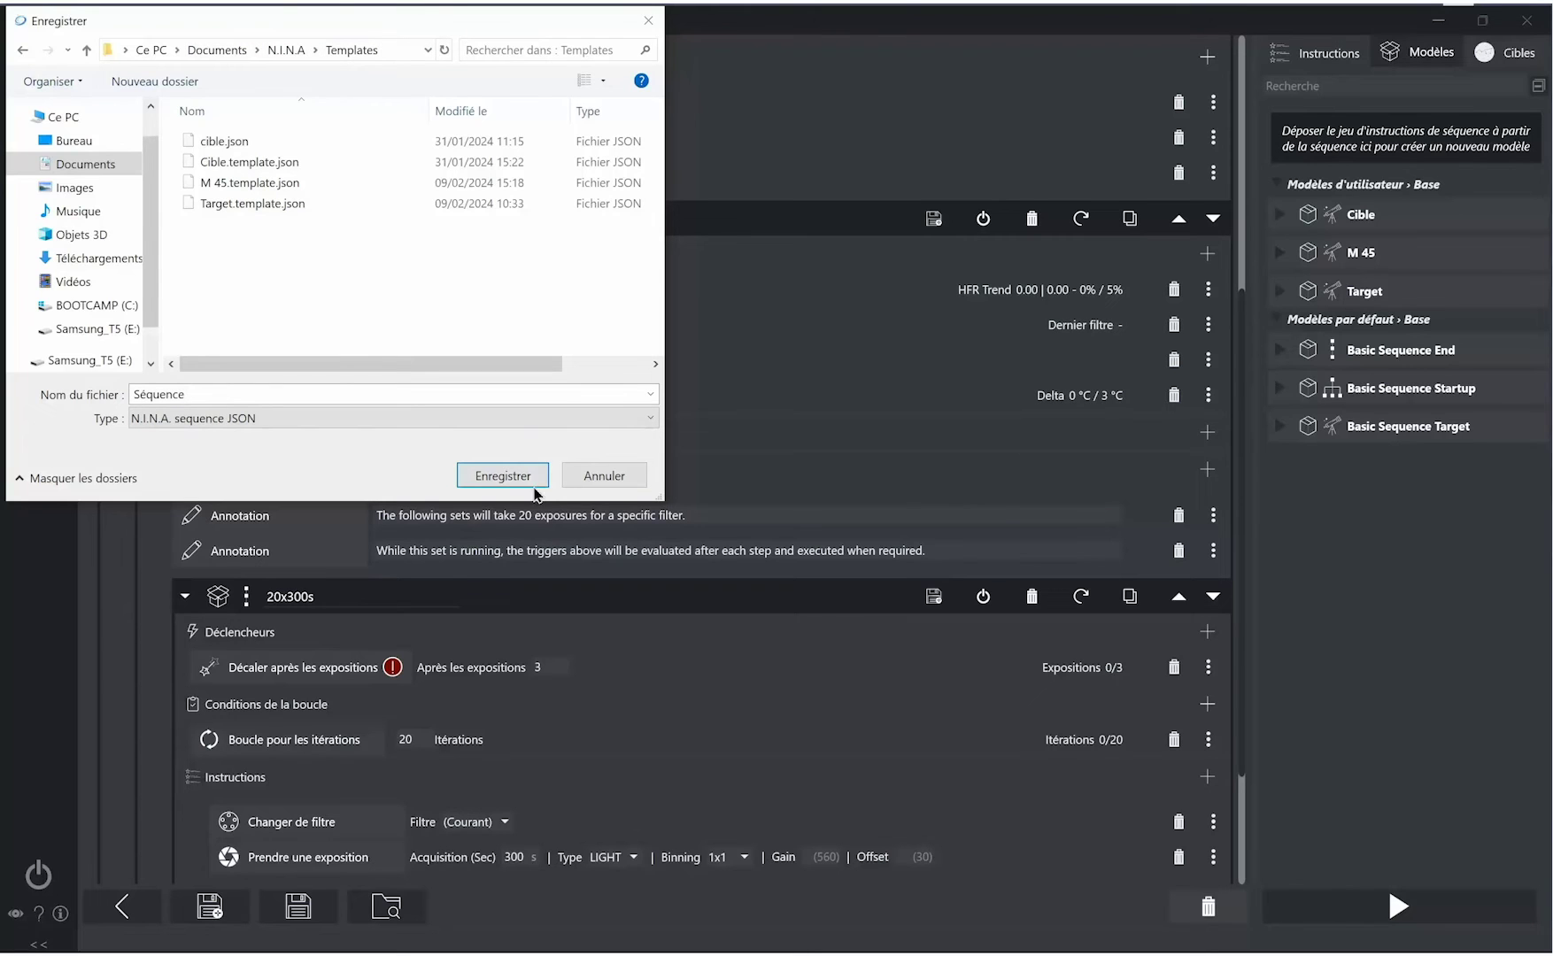
{"action": "left_click", "coordinate": [624, 478]}
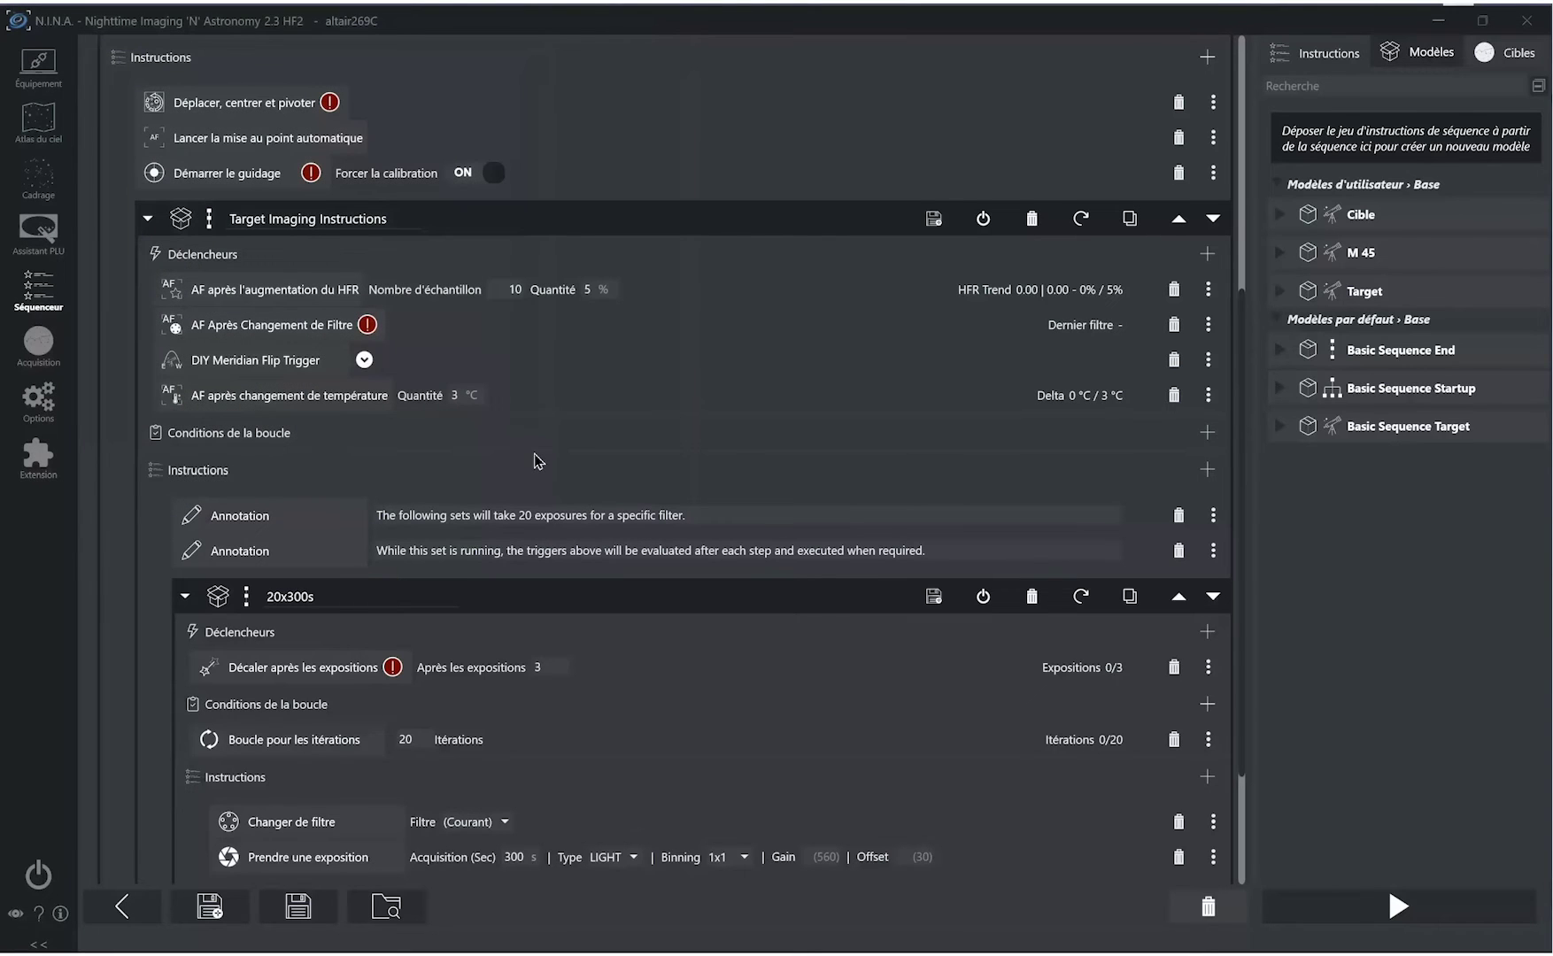
- Clear the complete sequence, removing all its instructions, triggers and conditions
{"action": "scroll", "coordinate": [719, 438], "scroll_direction": "up", "scroll_amount": 5}
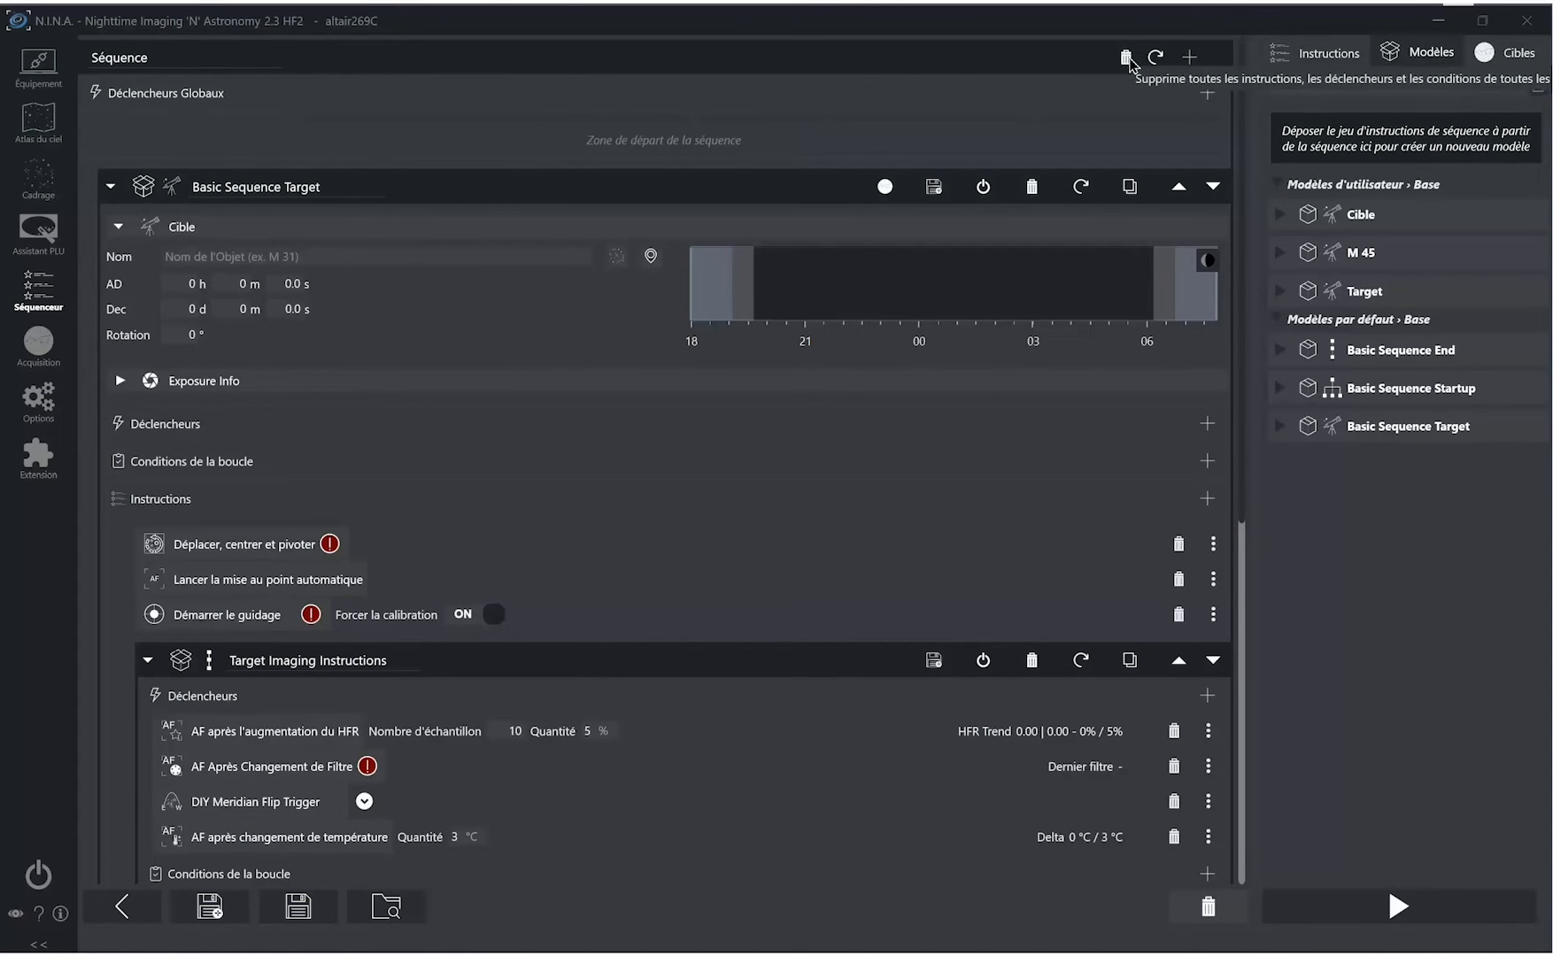
{"action": "left_click", "coordinate": [1126, 58]}
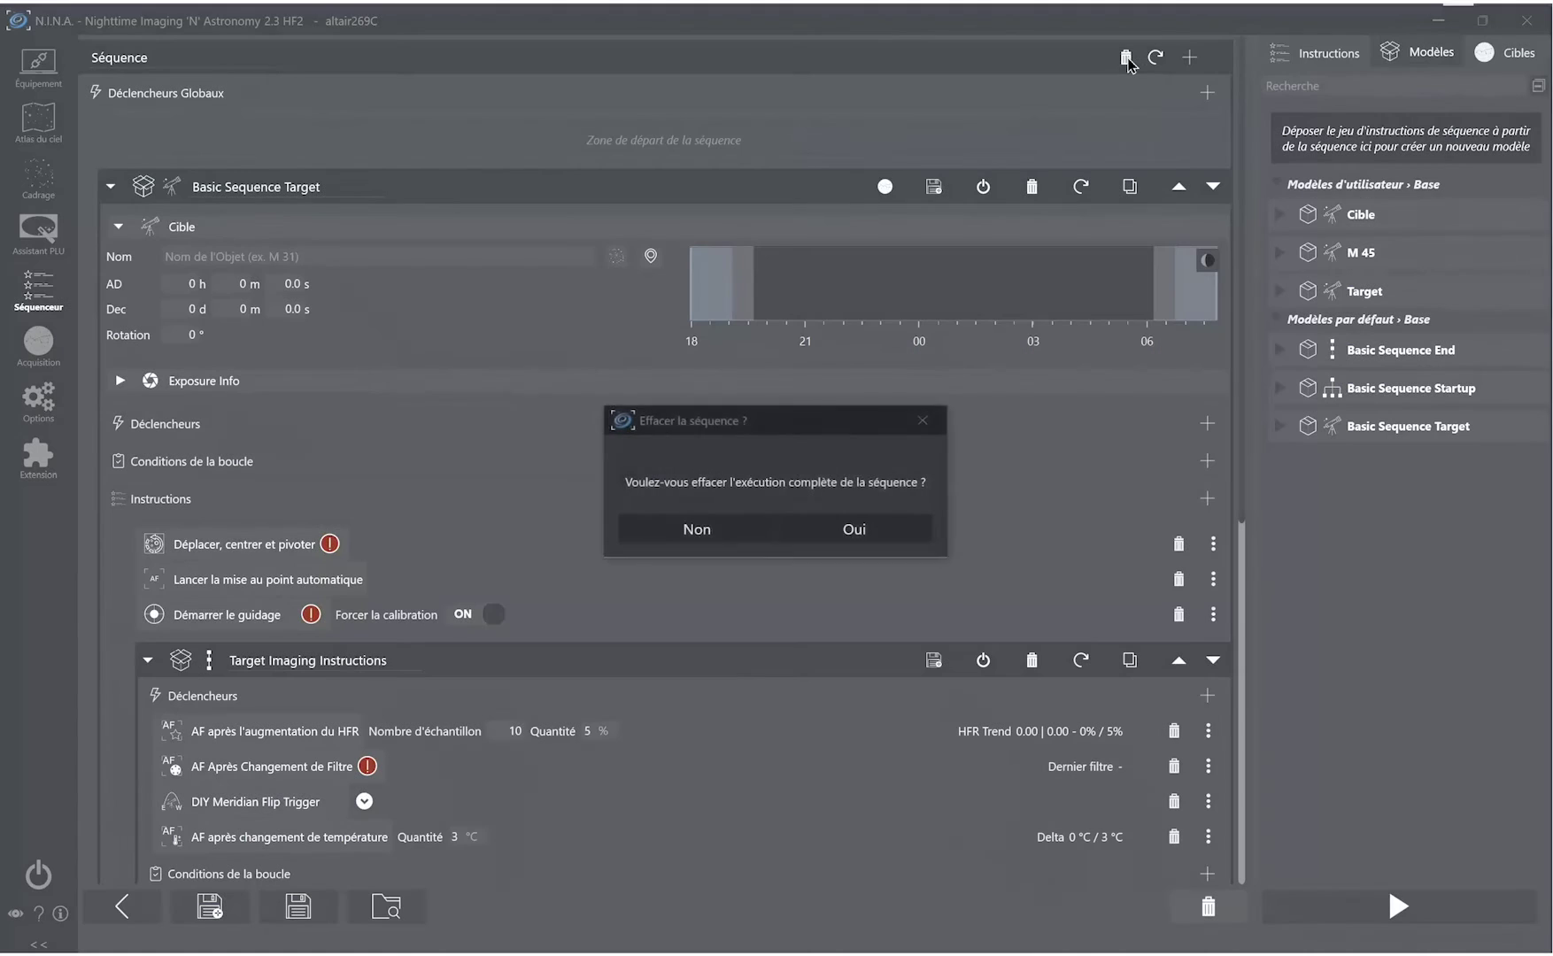
{"action": "left_click", "coordinate": [912, 528]}
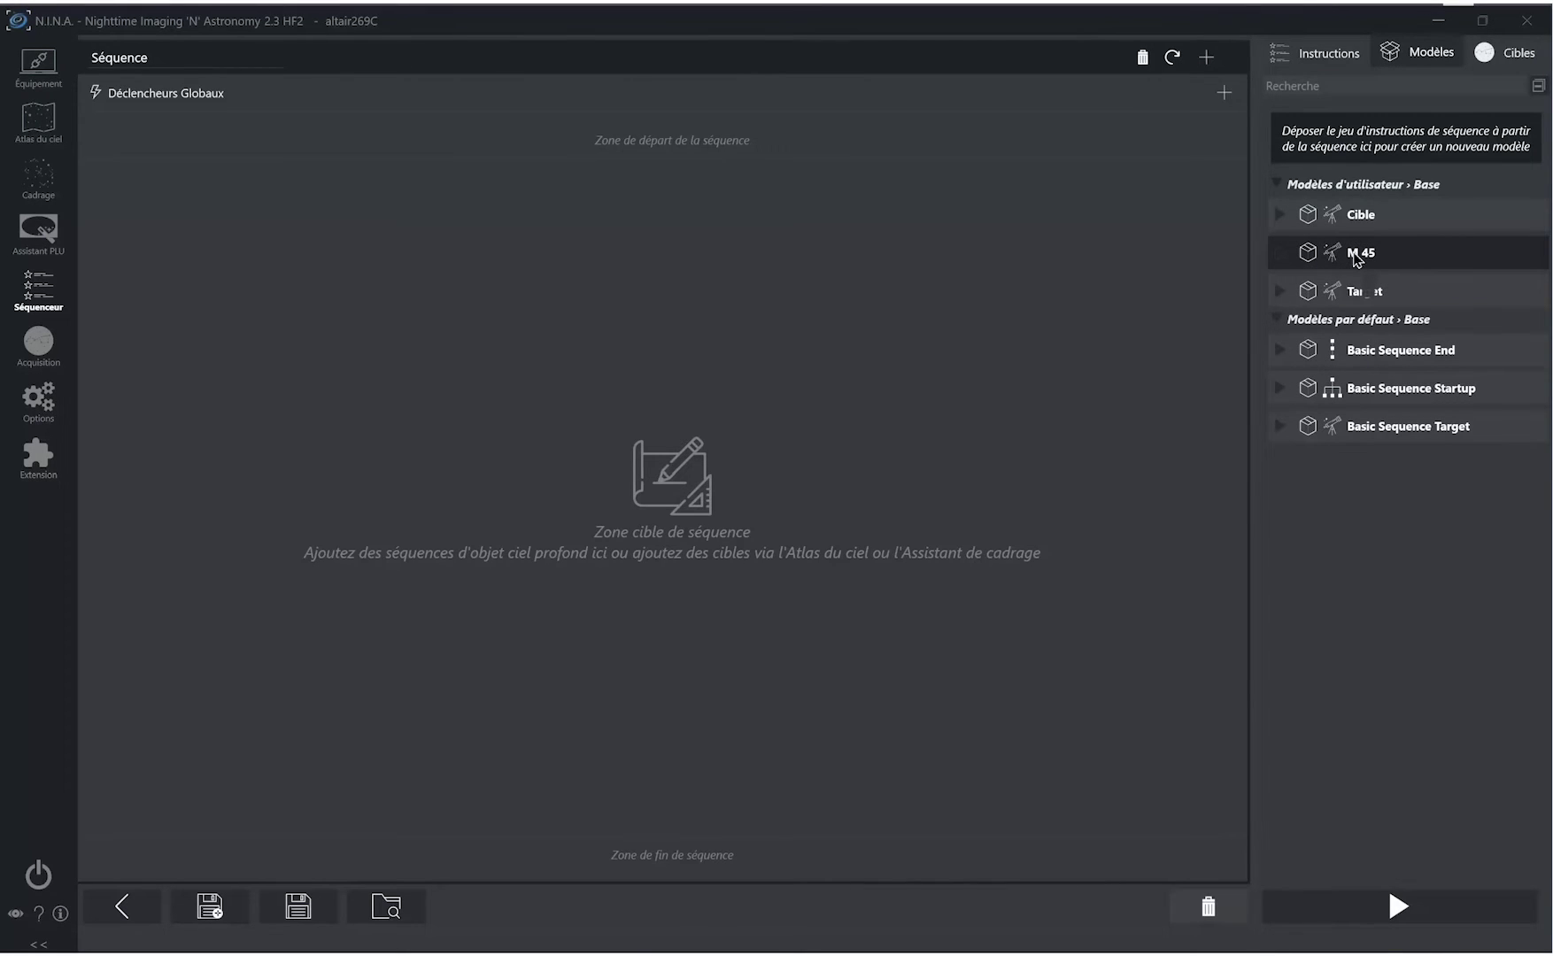
- Add the M 45 user template to the empty sequence's target area and view its instructions
{"action": "left_click_drag", "start_coordinate": [1355, 256], "coordinate": [821, 278]}
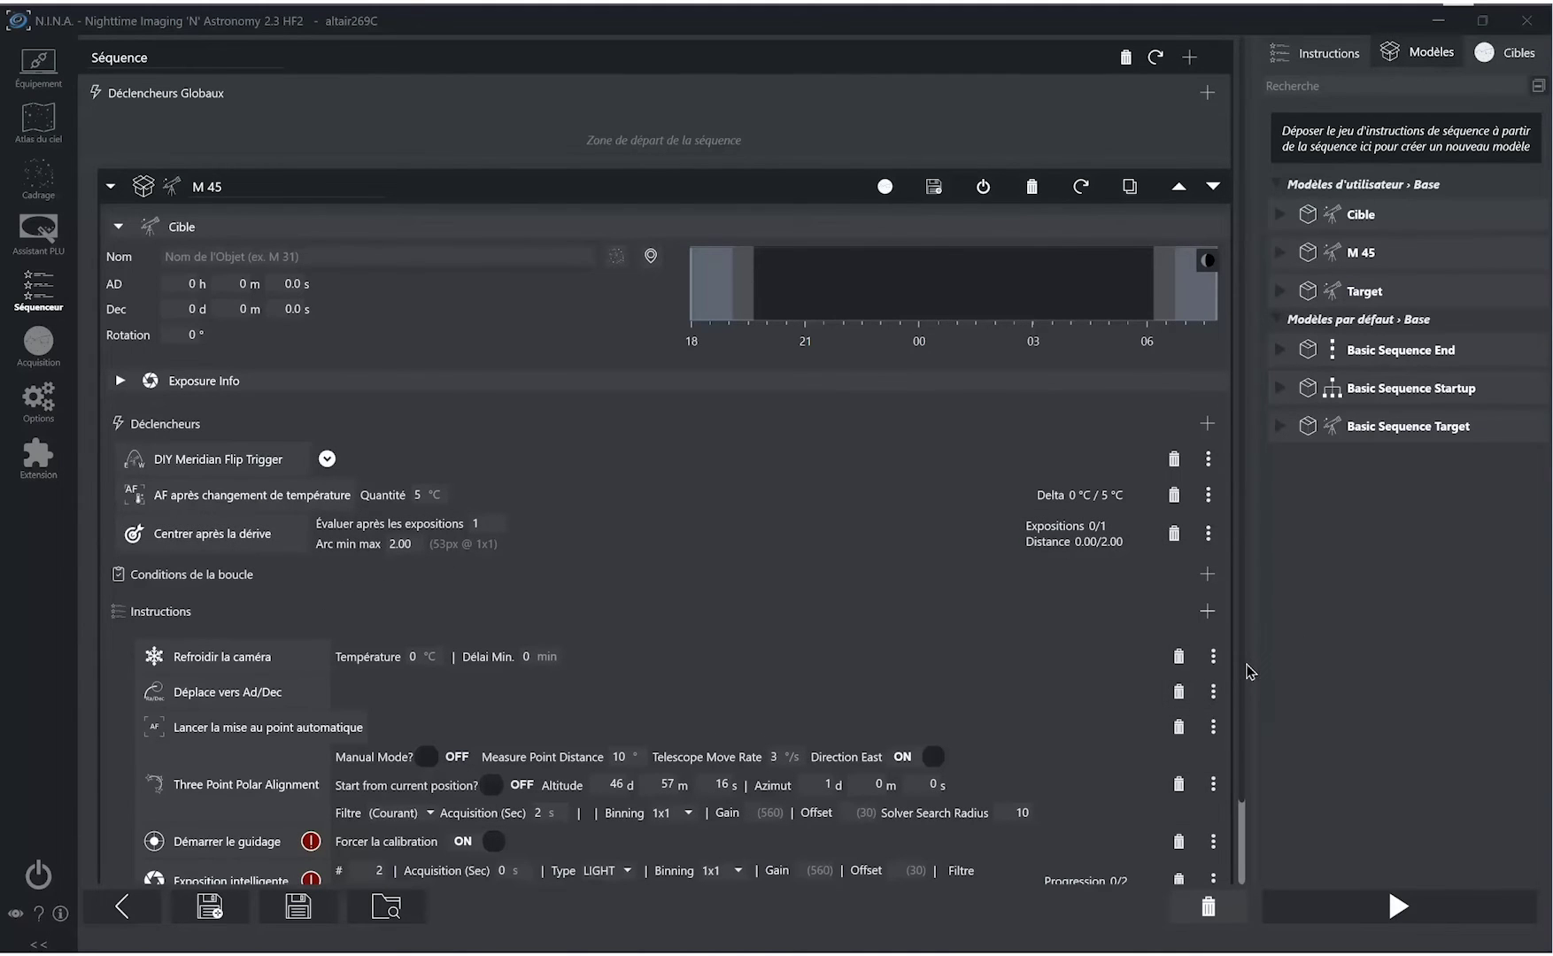
{"action": "scroll", "coordinate": [1248, 693], "scroll_direction": "down", "scroll_amount": 1}
{"action": "scroll", "coordinate": [1248, 693], "scroll_direction": "down", "scroll_amount": 2}
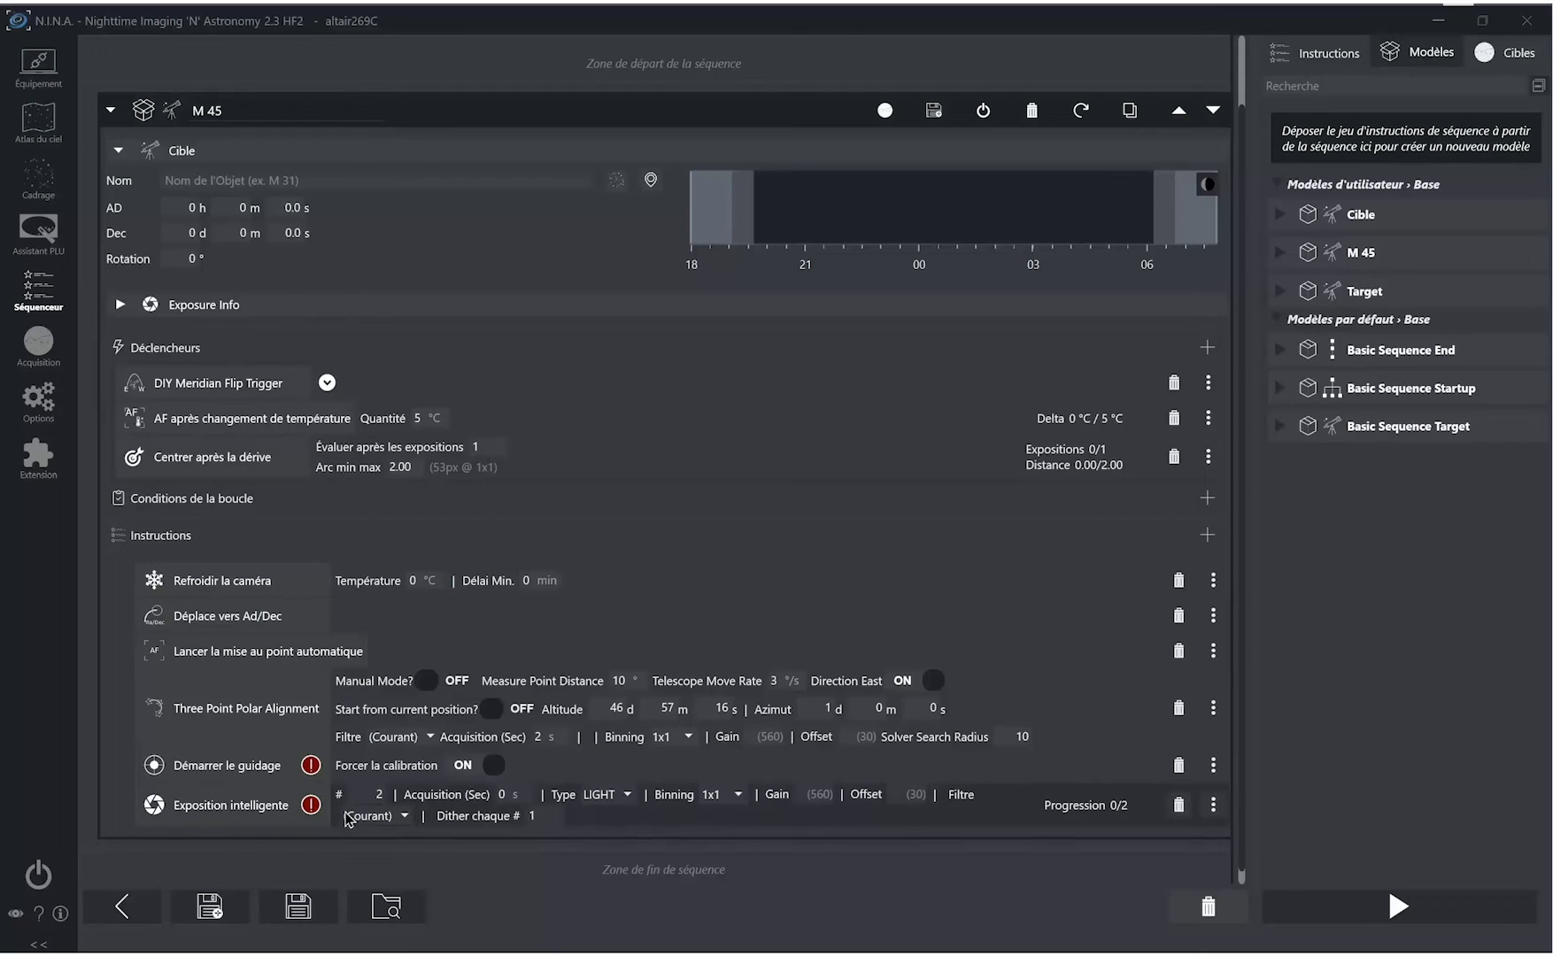
- Set the M 45 Exposition intelligente to 30 exposures of 180 s, with dithering every 3 exposures
{"action": "left_click", "coordinate": [360, 795]}
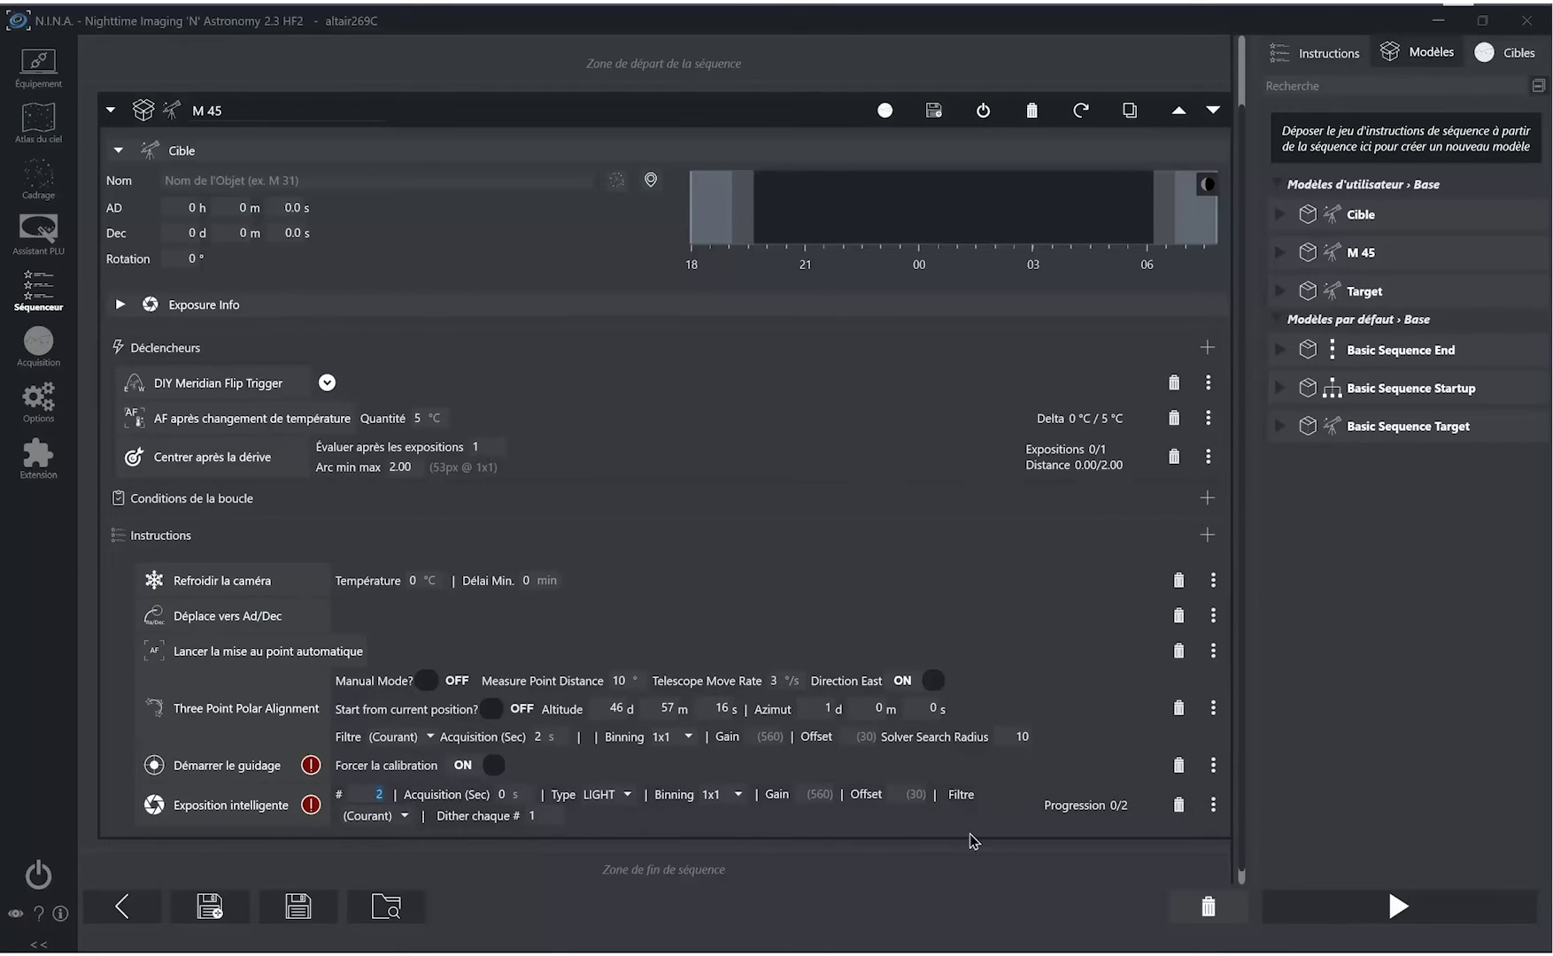
{"action": "type", "text": "30"}
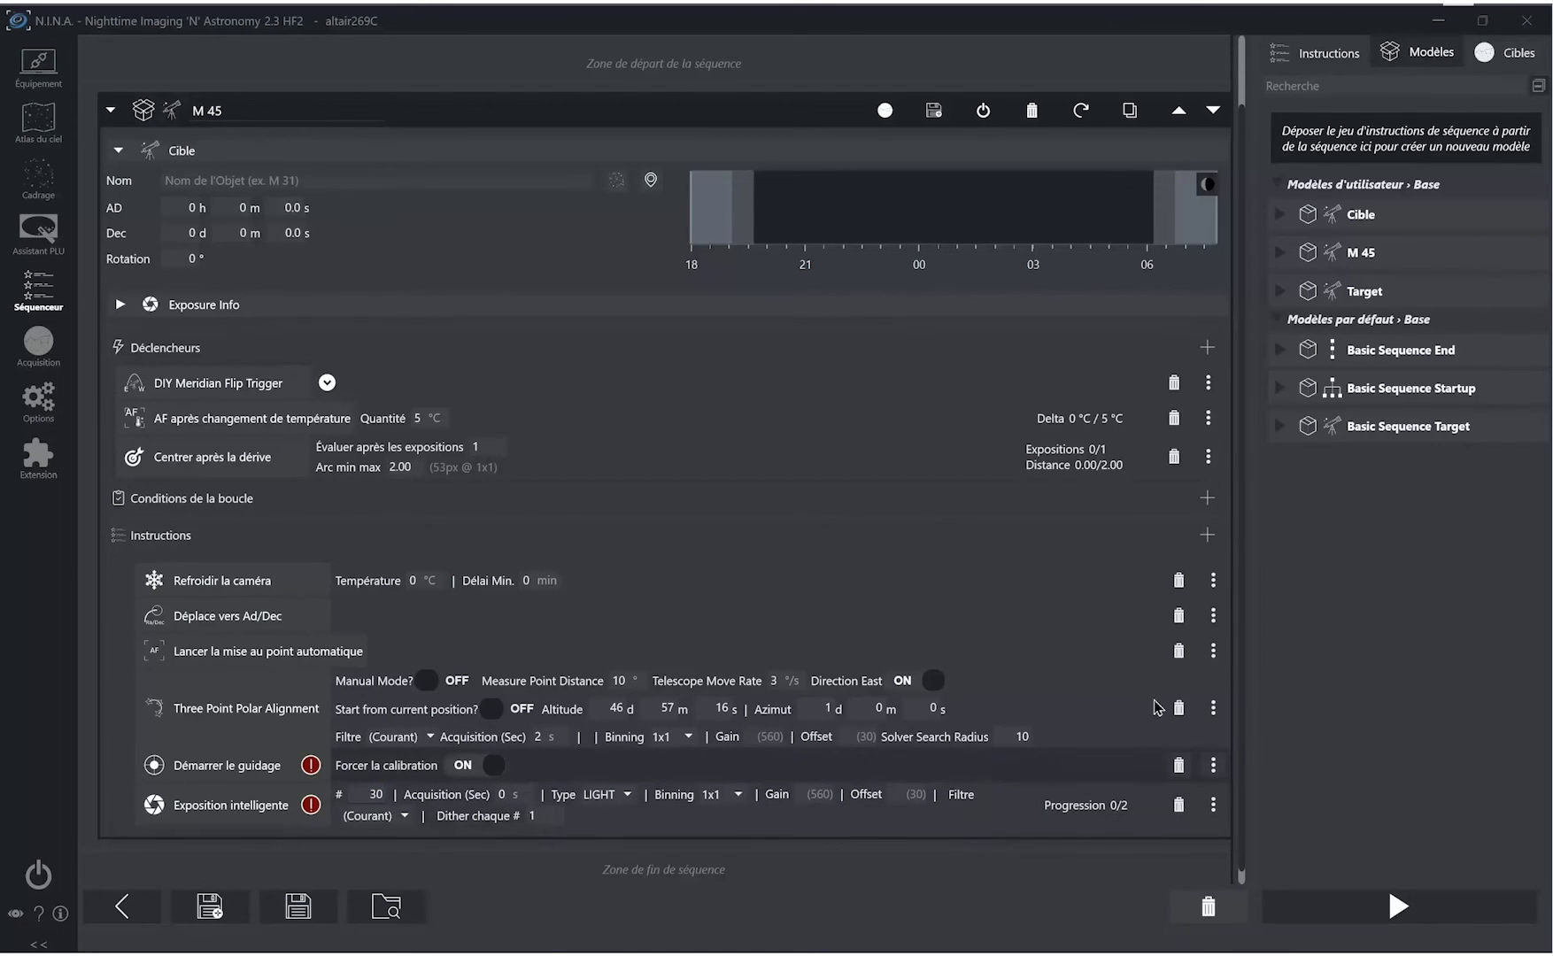
{"action": "left_click", "coordinate": [499, 795]}
{"action": "type", "text": "180"}
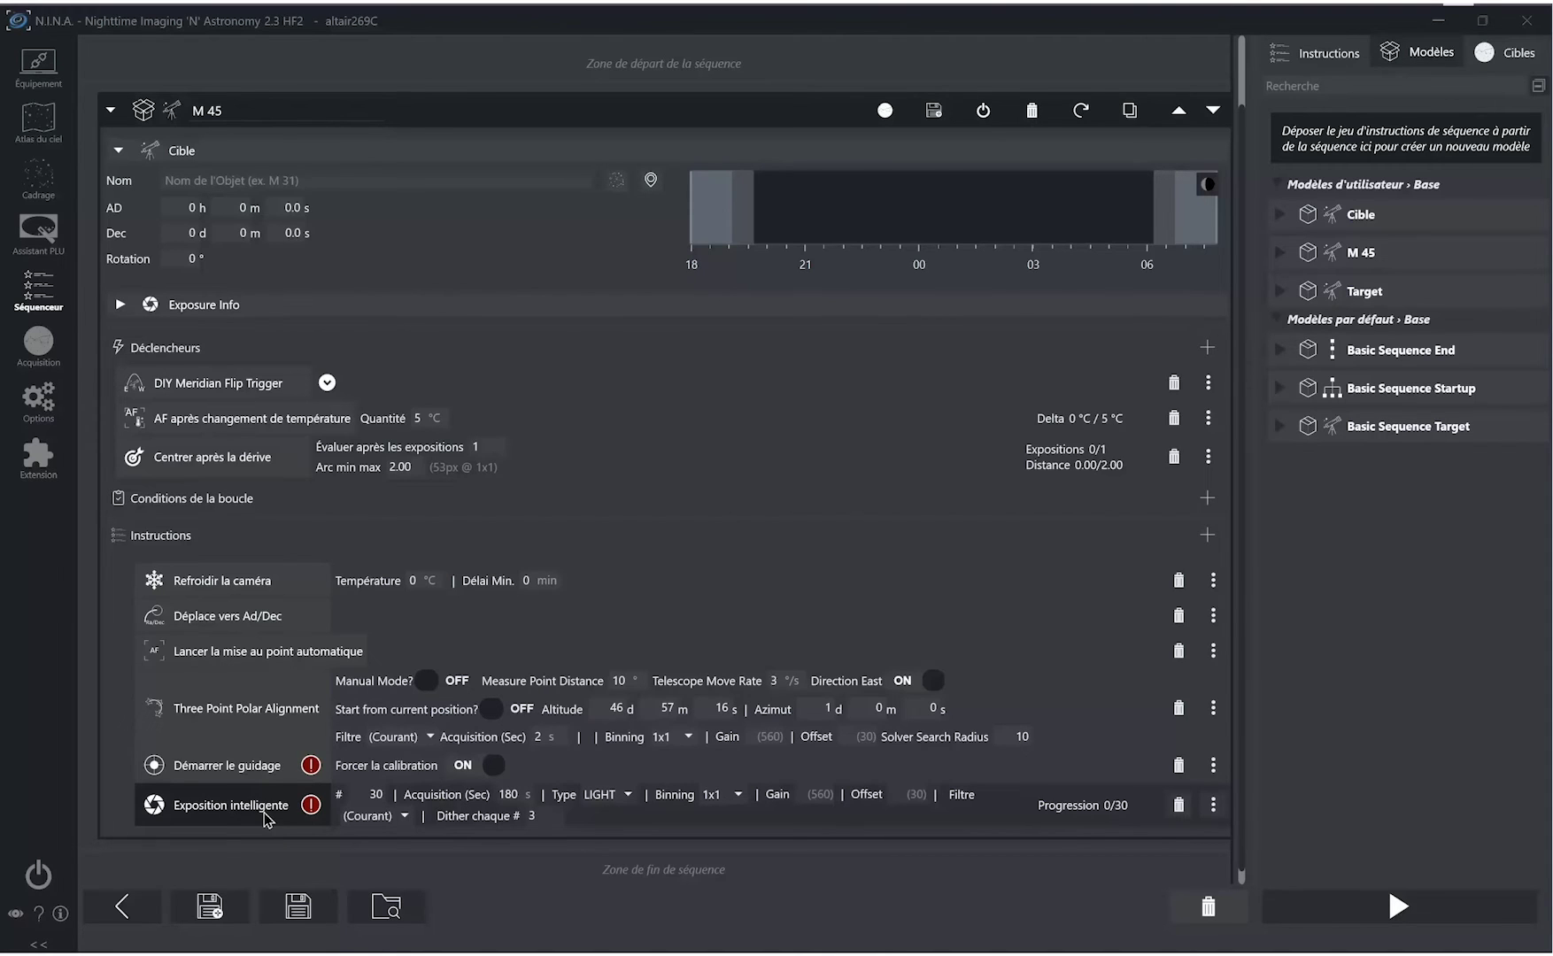
{"action": "left_click", "coordinate": [53, 73]}
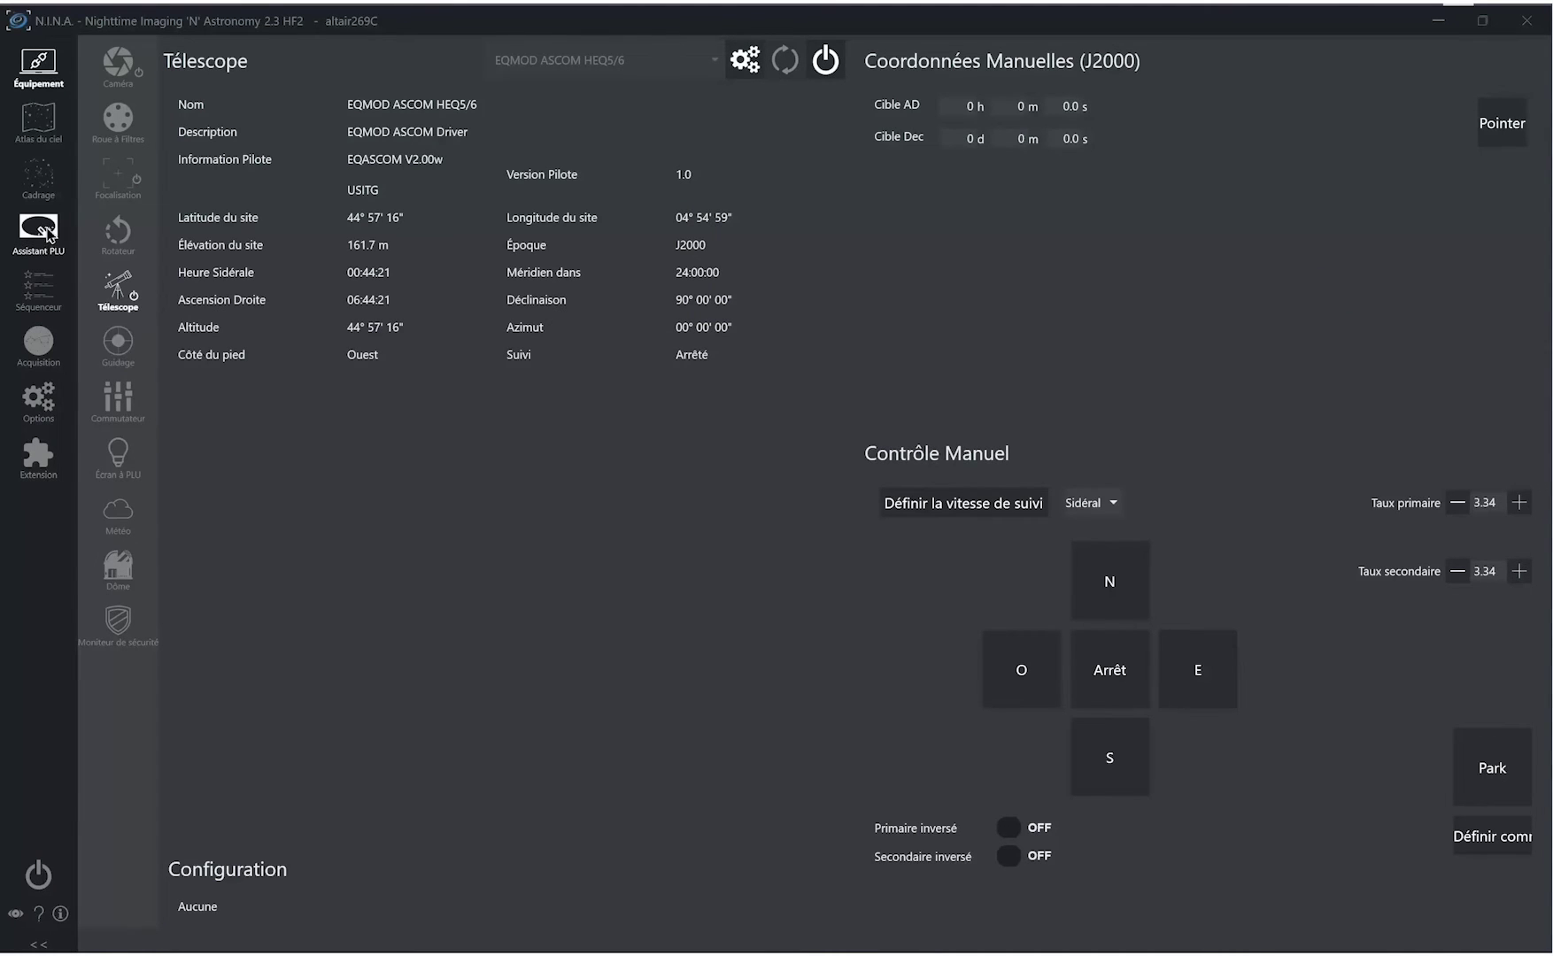
{"action": "left_click", "coordinate": [41, 301]}
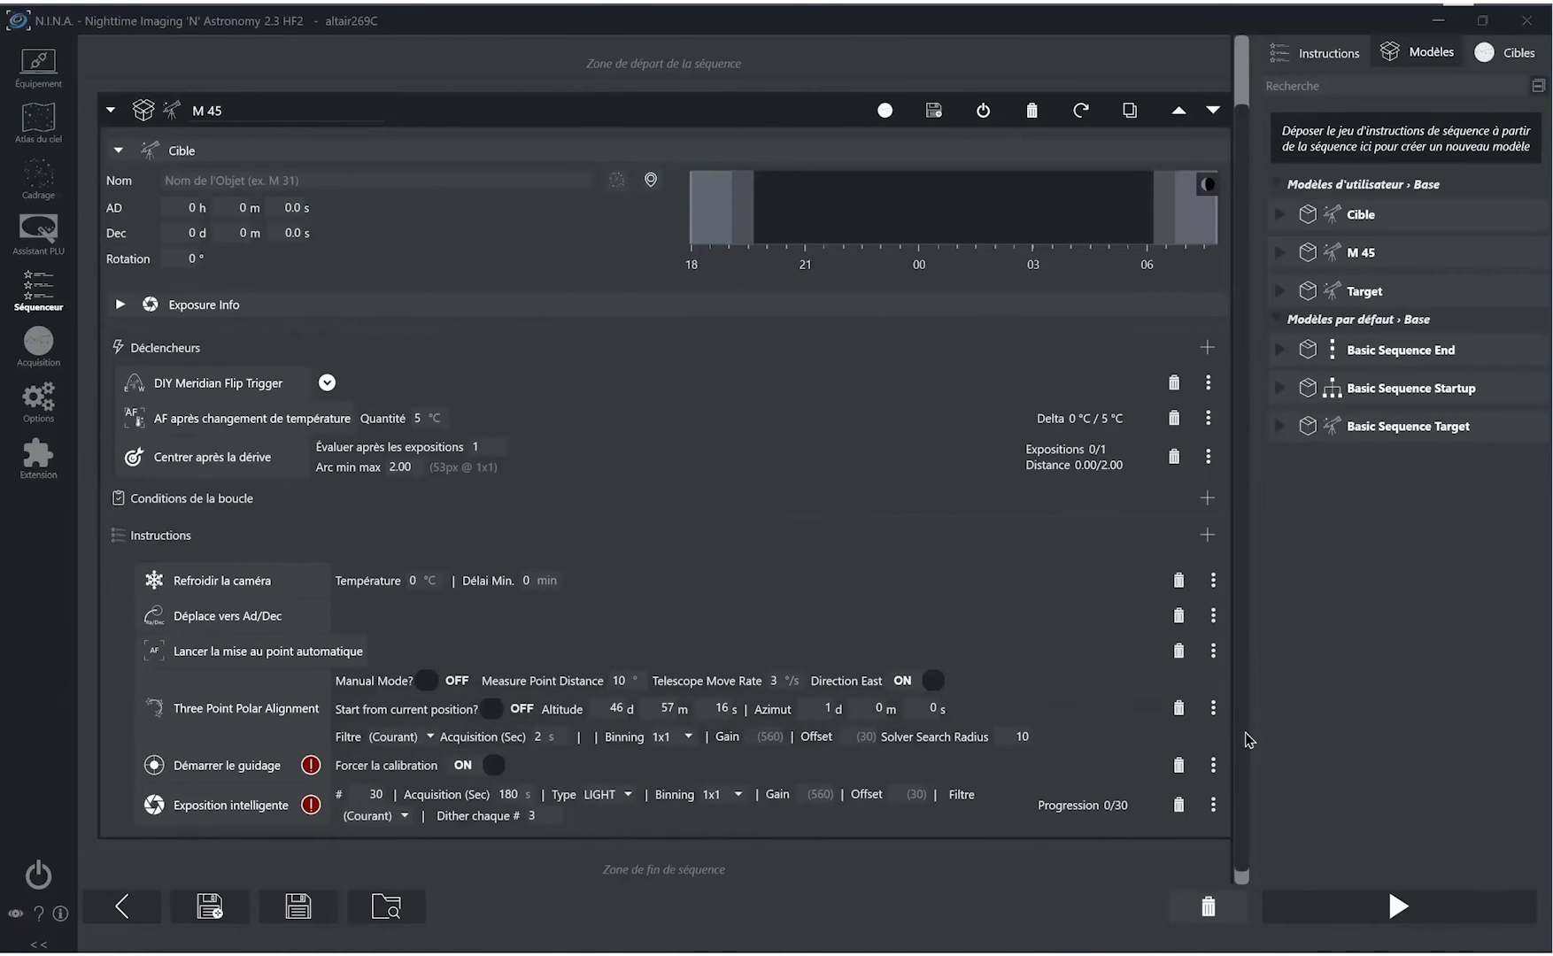
- Add an Arrêt Guidage instruction from the Guidage category after the M 45 Exposition intelligente
{"action": "scroll", "coordinate": [1218, 843], "scroll_direction": "down", "scroll_amount": 1}
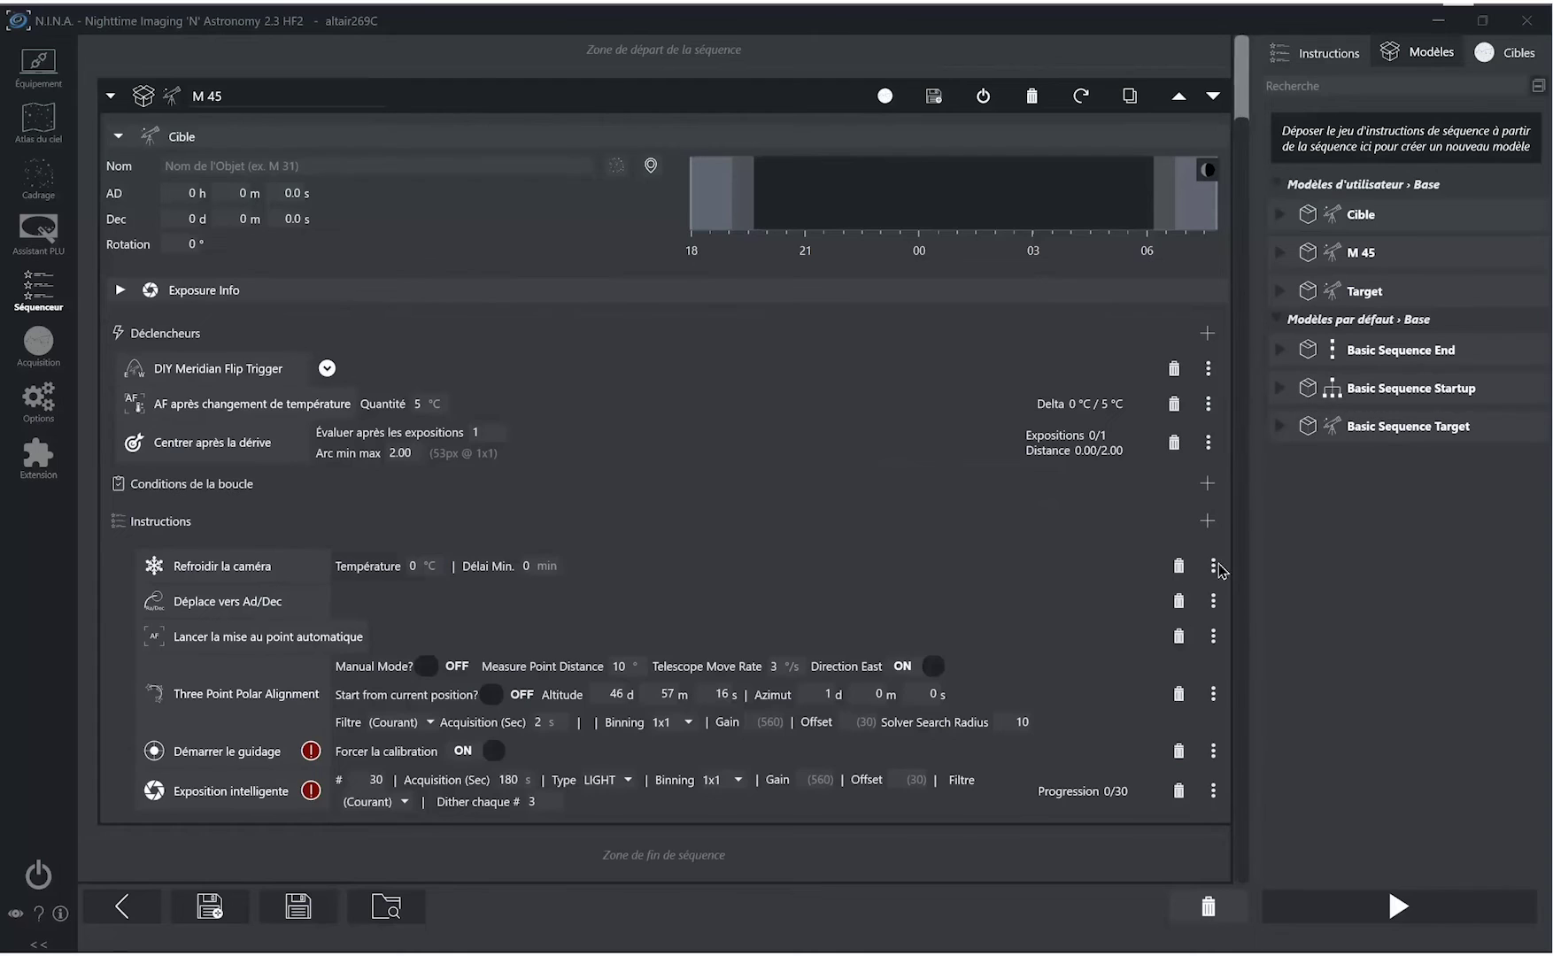
{"action": "left_click", "coordinate": [1208, 527]}
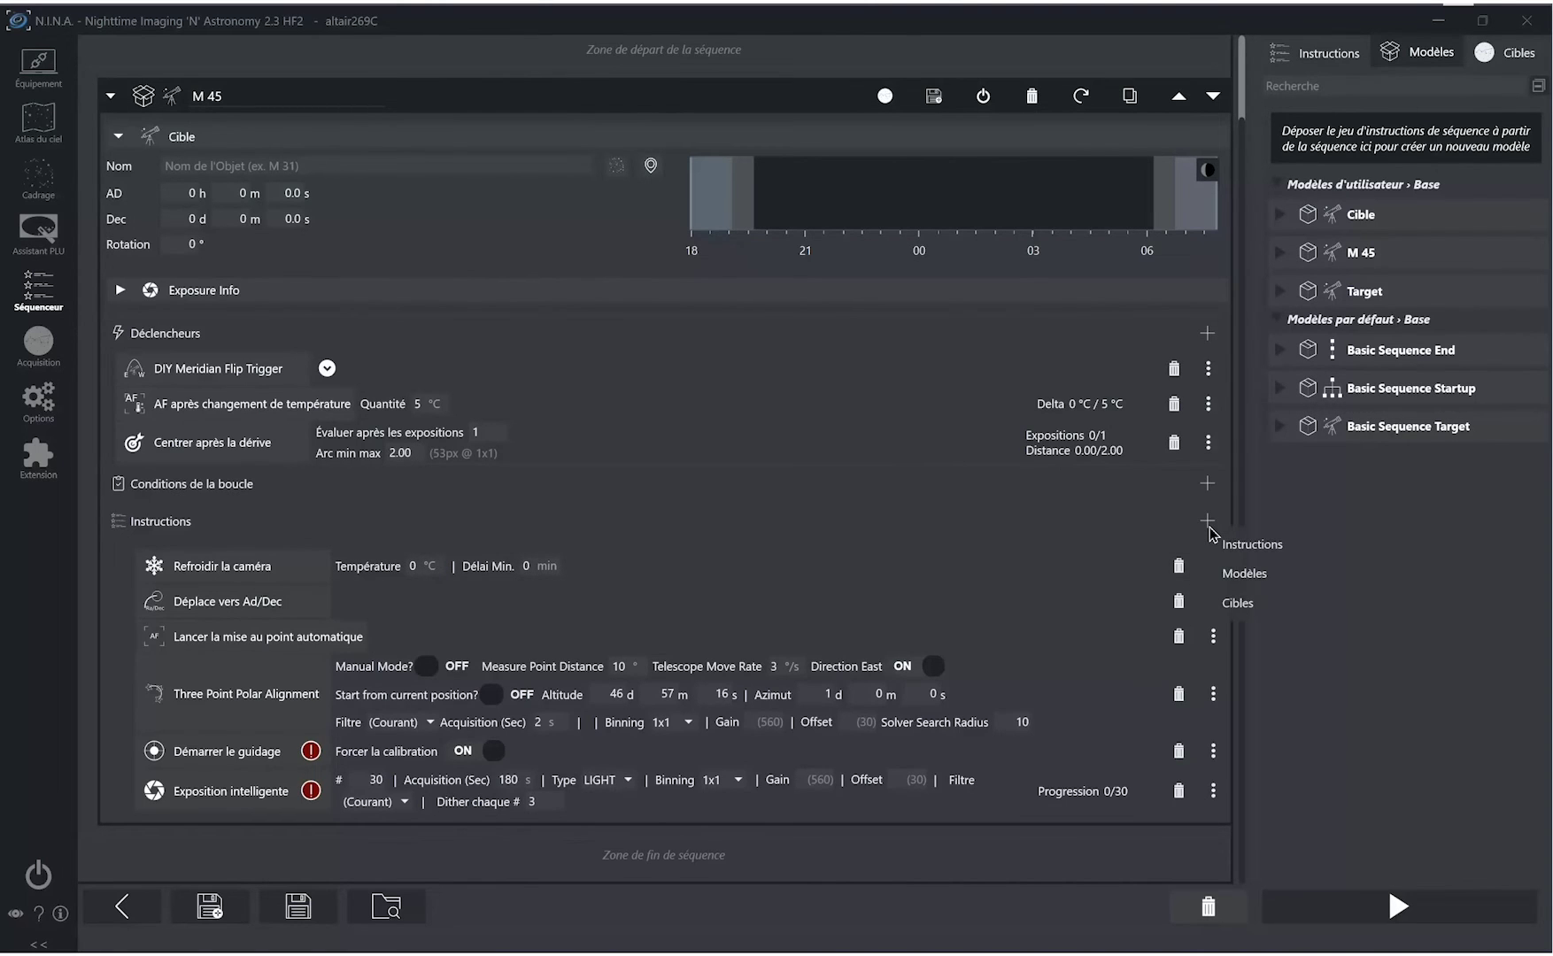
{"action": "mouse_move", "coordinate": [1228, 554]}
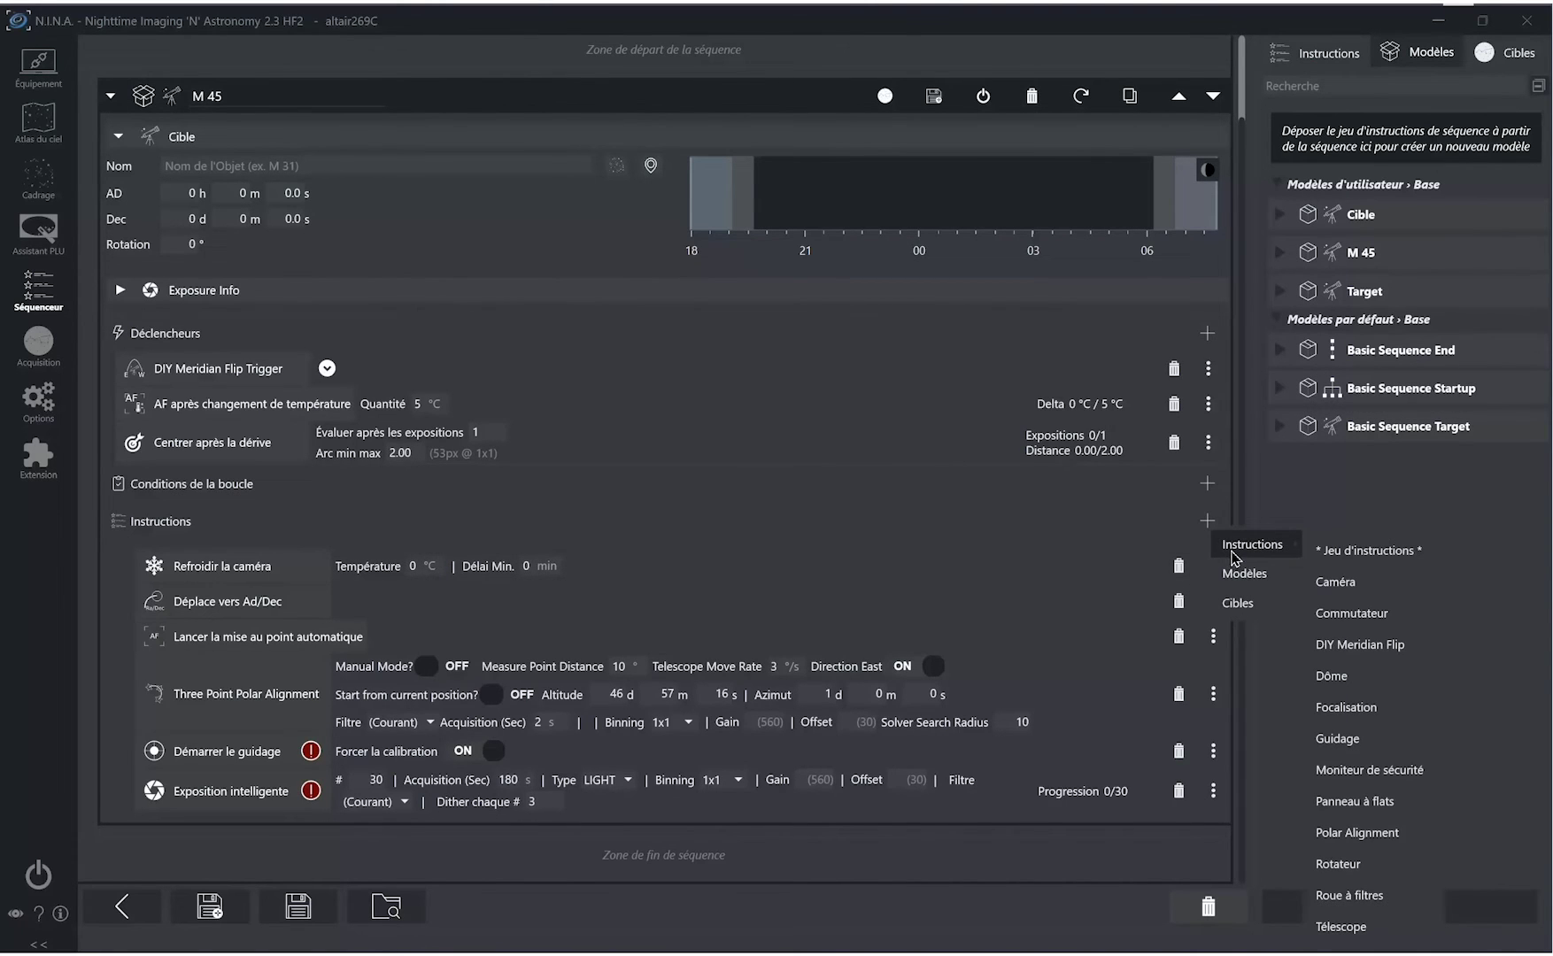
{"action": "mouse_move", "coordinate": [1386, 662]}
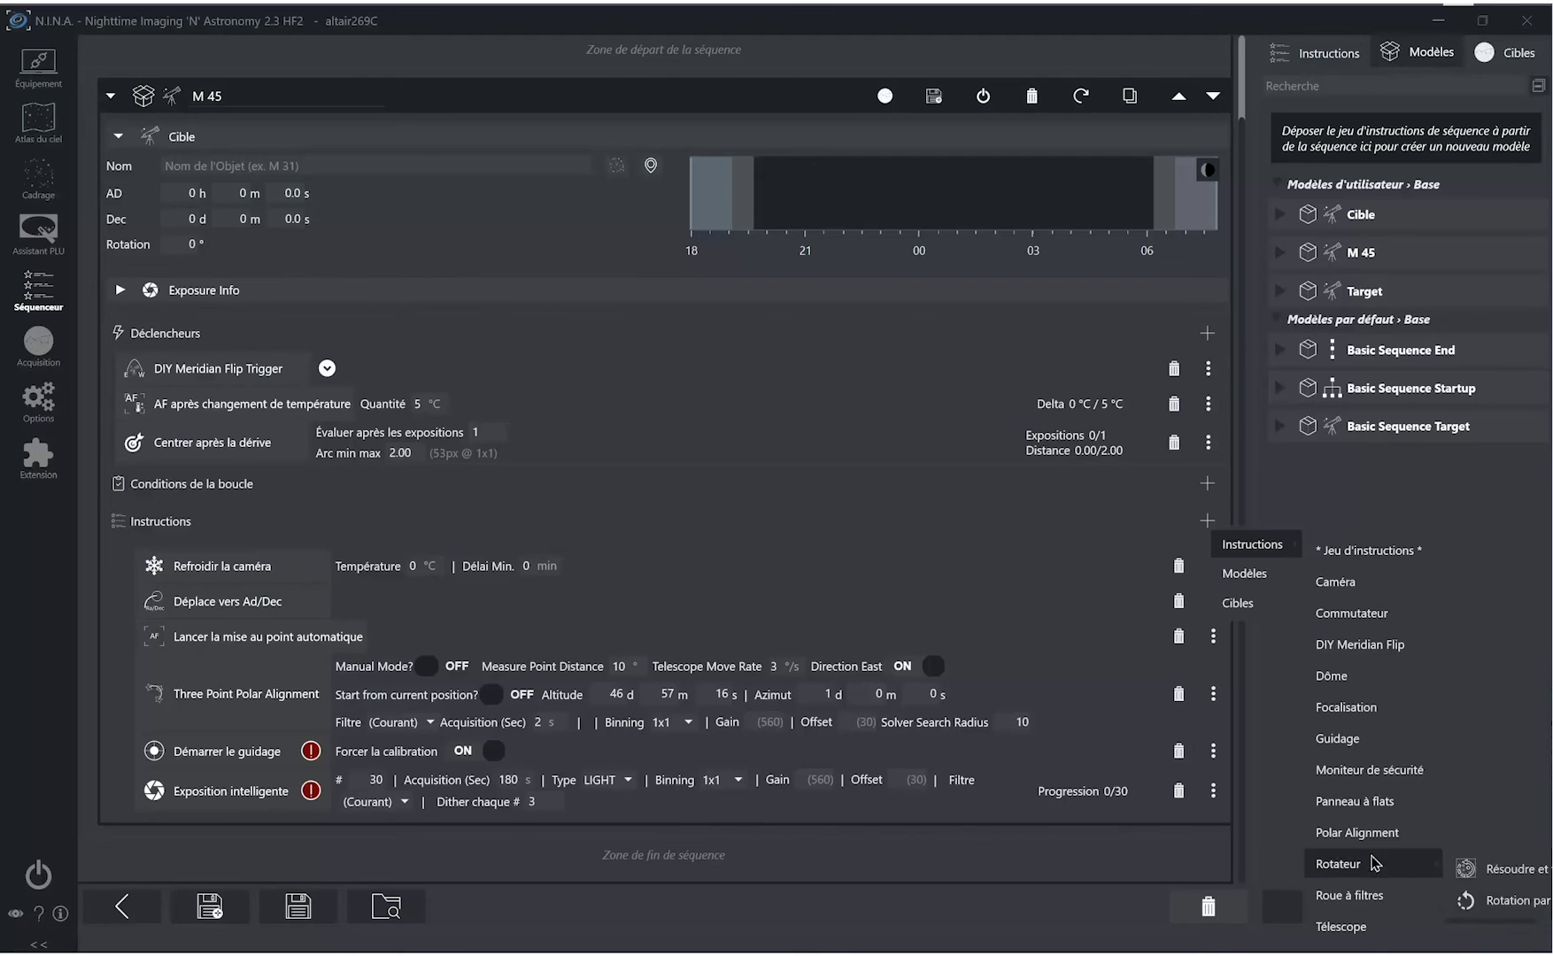
{"action": "mouse_move", "coordinate": [1369, 936]}
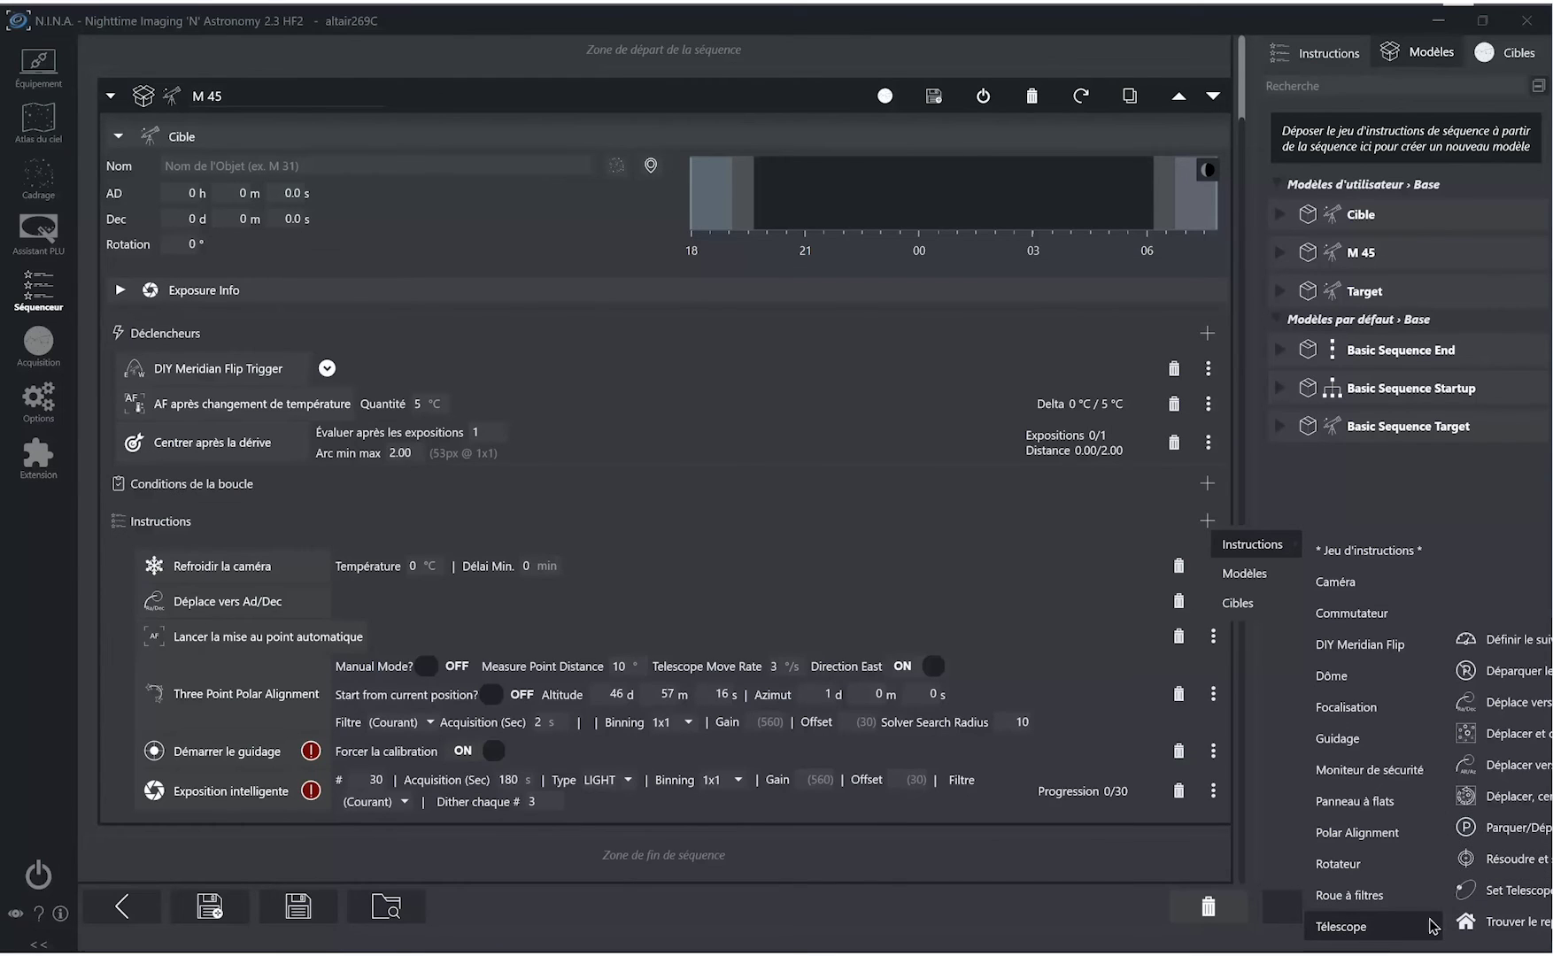
{"action": "mouse_move", "coordinate": [1367, 744]}
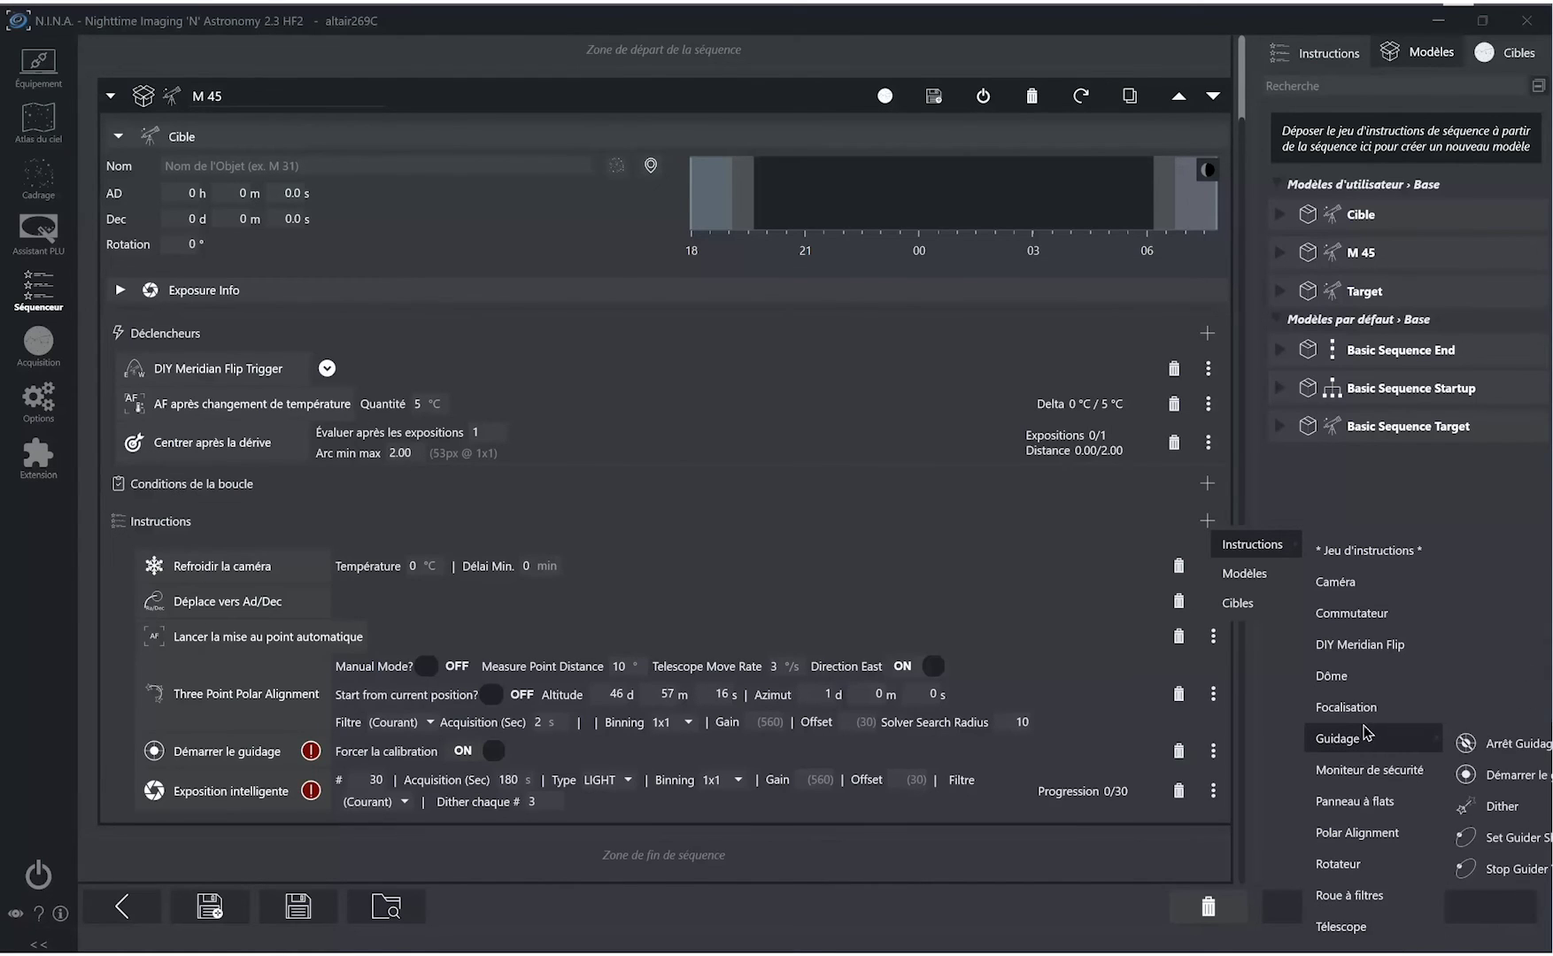
{"action": "left_click", "coordinate": [1524, 752]}
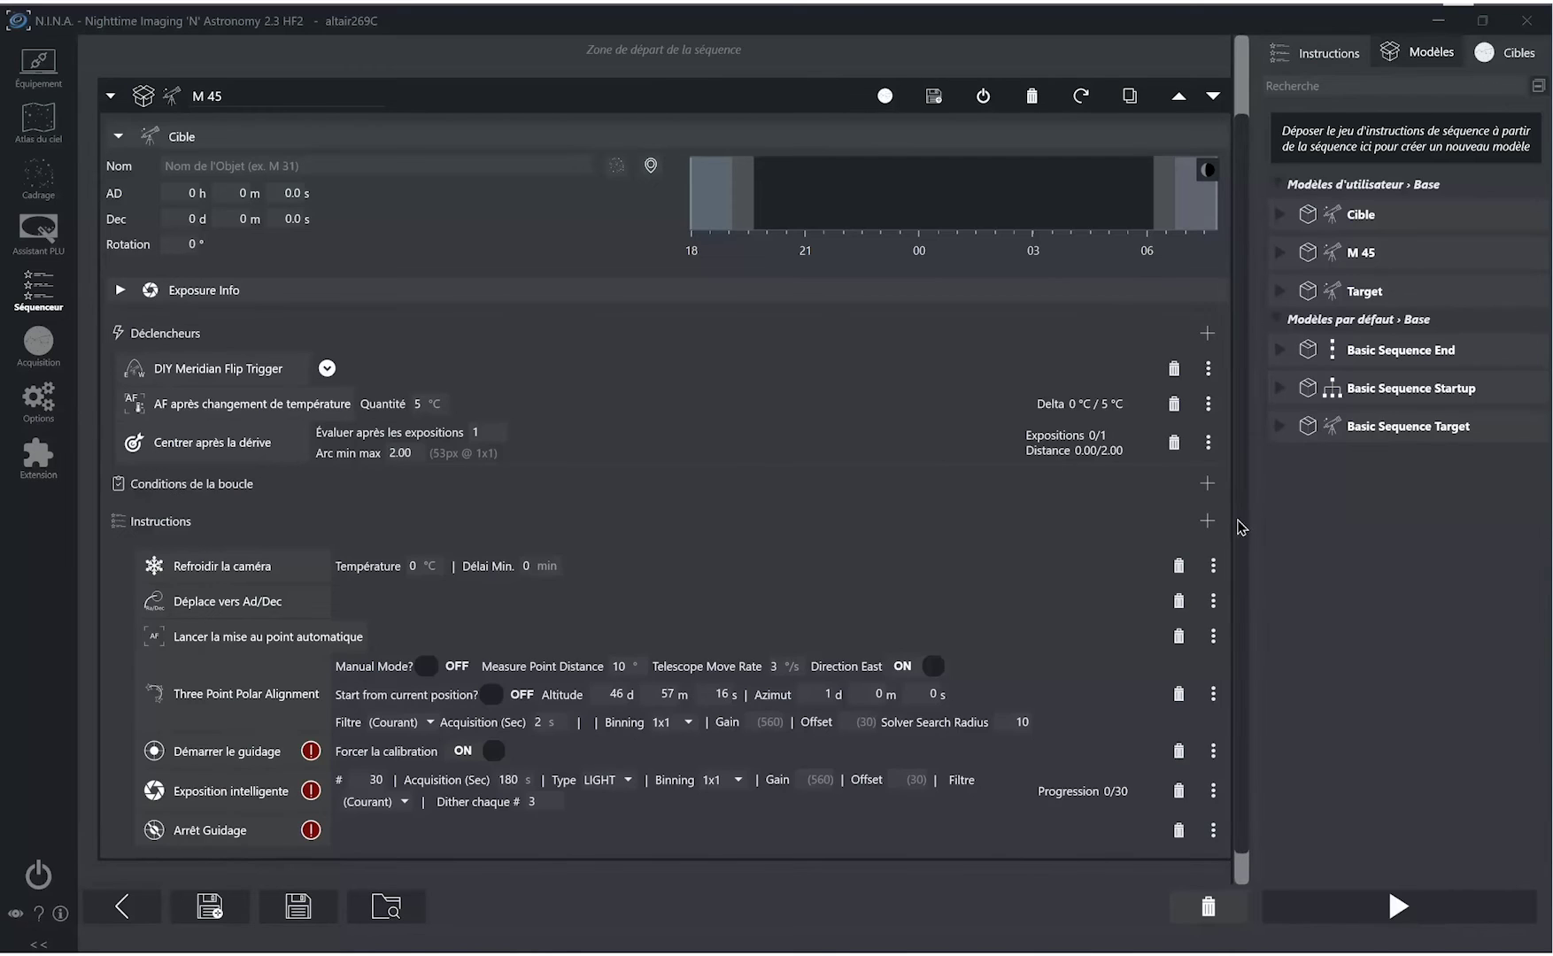
- Add a Parquer/Déparquer le télescope instruction from the Télescope category at the end of the M 45 instructions
{"action": "left_click", "coordinate": [1211, 526]}
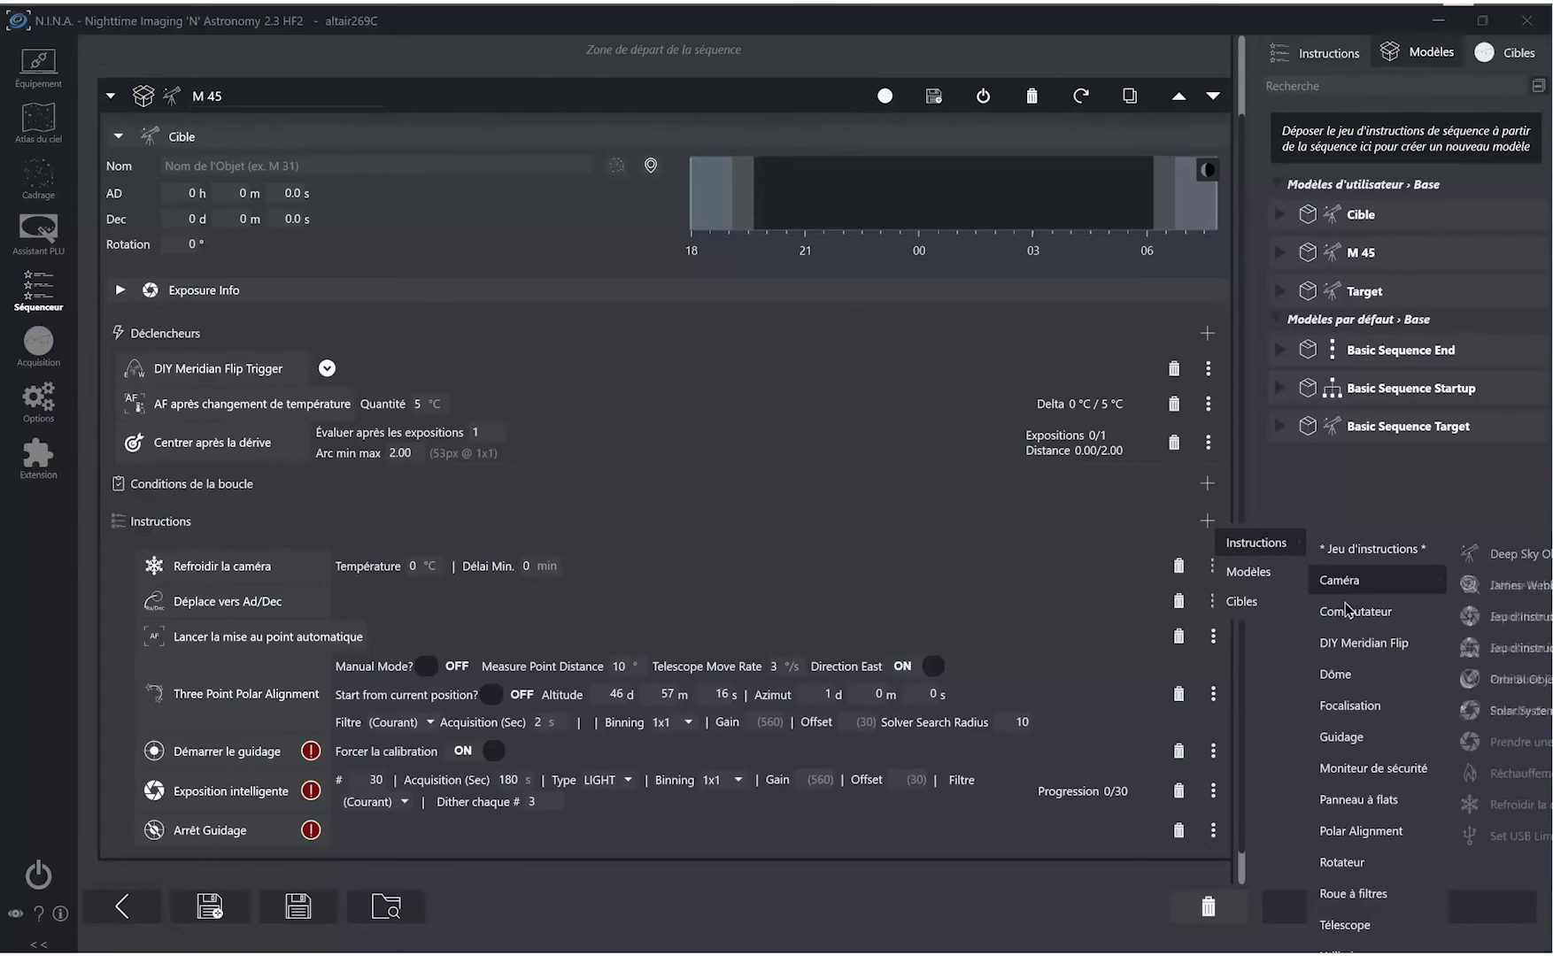
{"action": "mouse_move", "coordinate": [1356, 898]}
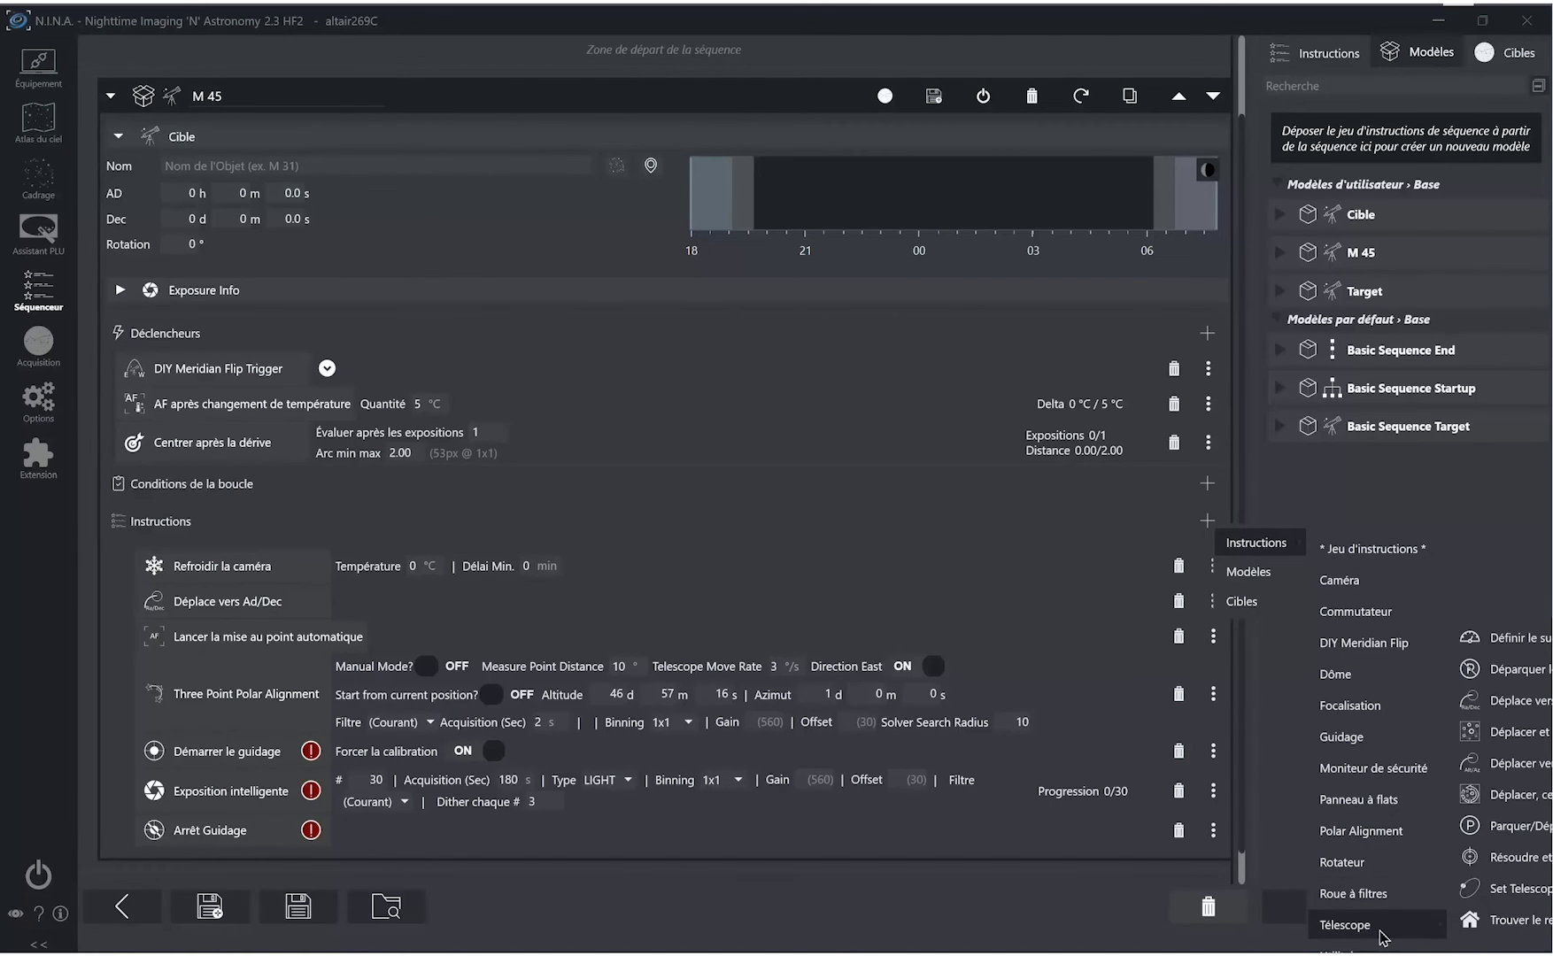
{"action": "mouse_move", "coordinate": [1443, 893]}
{"action": "left_click", "coordinate": [1501, 834]}
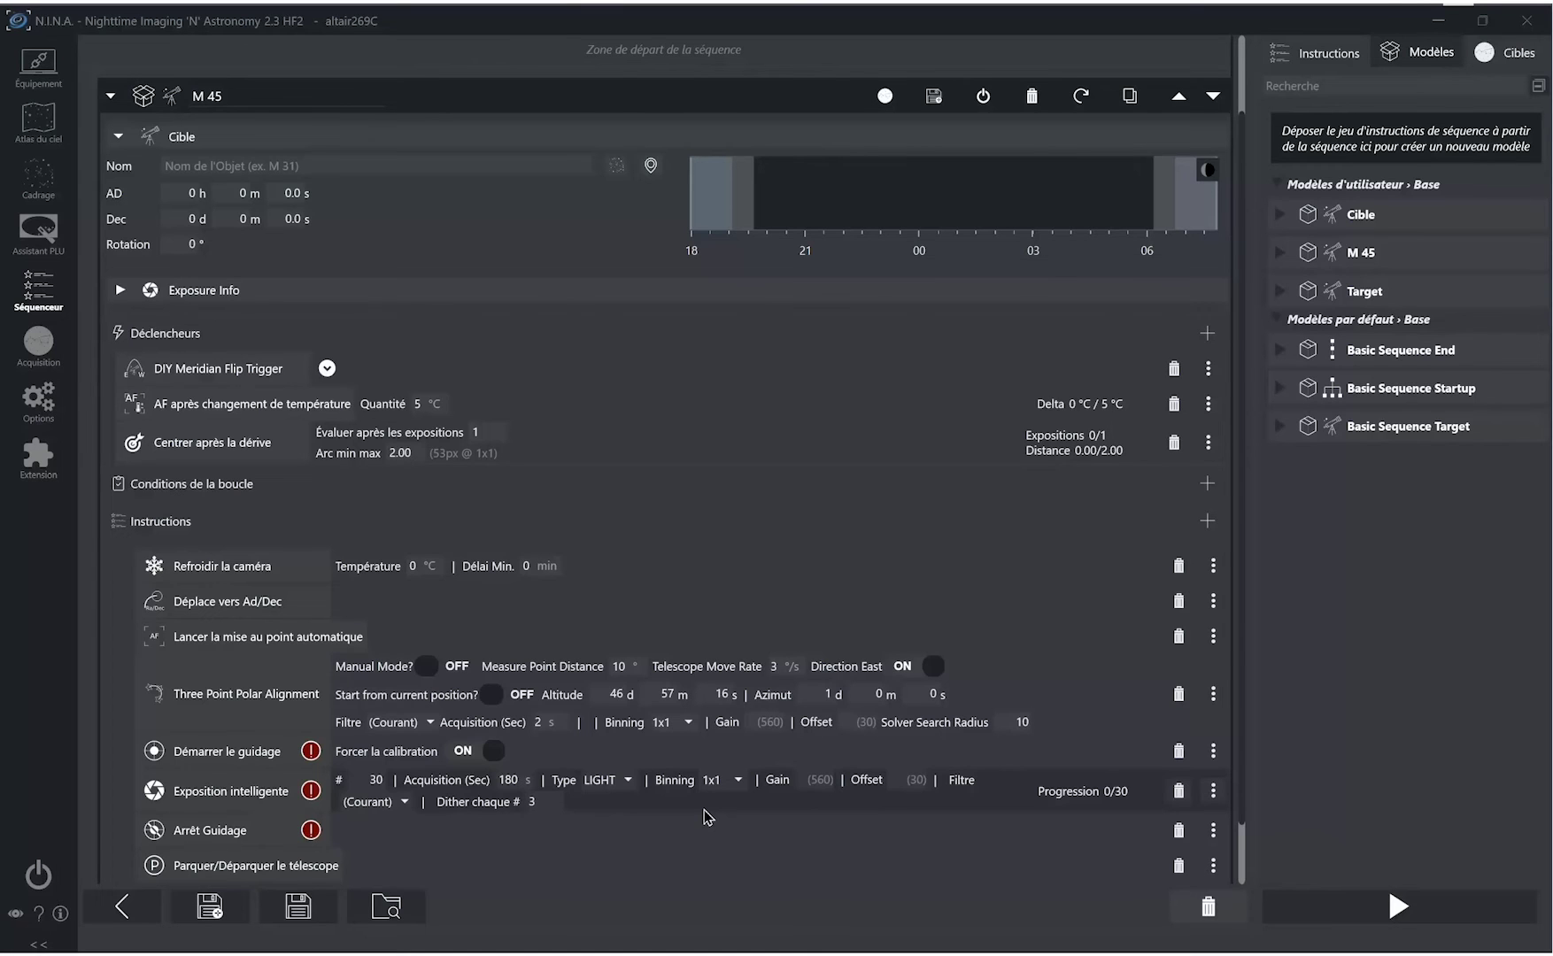
- Save the sequence as M 45.template.json in the Templates folder, replacing the existing file, and check the template list
{"action": "left_click", "coordinate": [209, 906]}
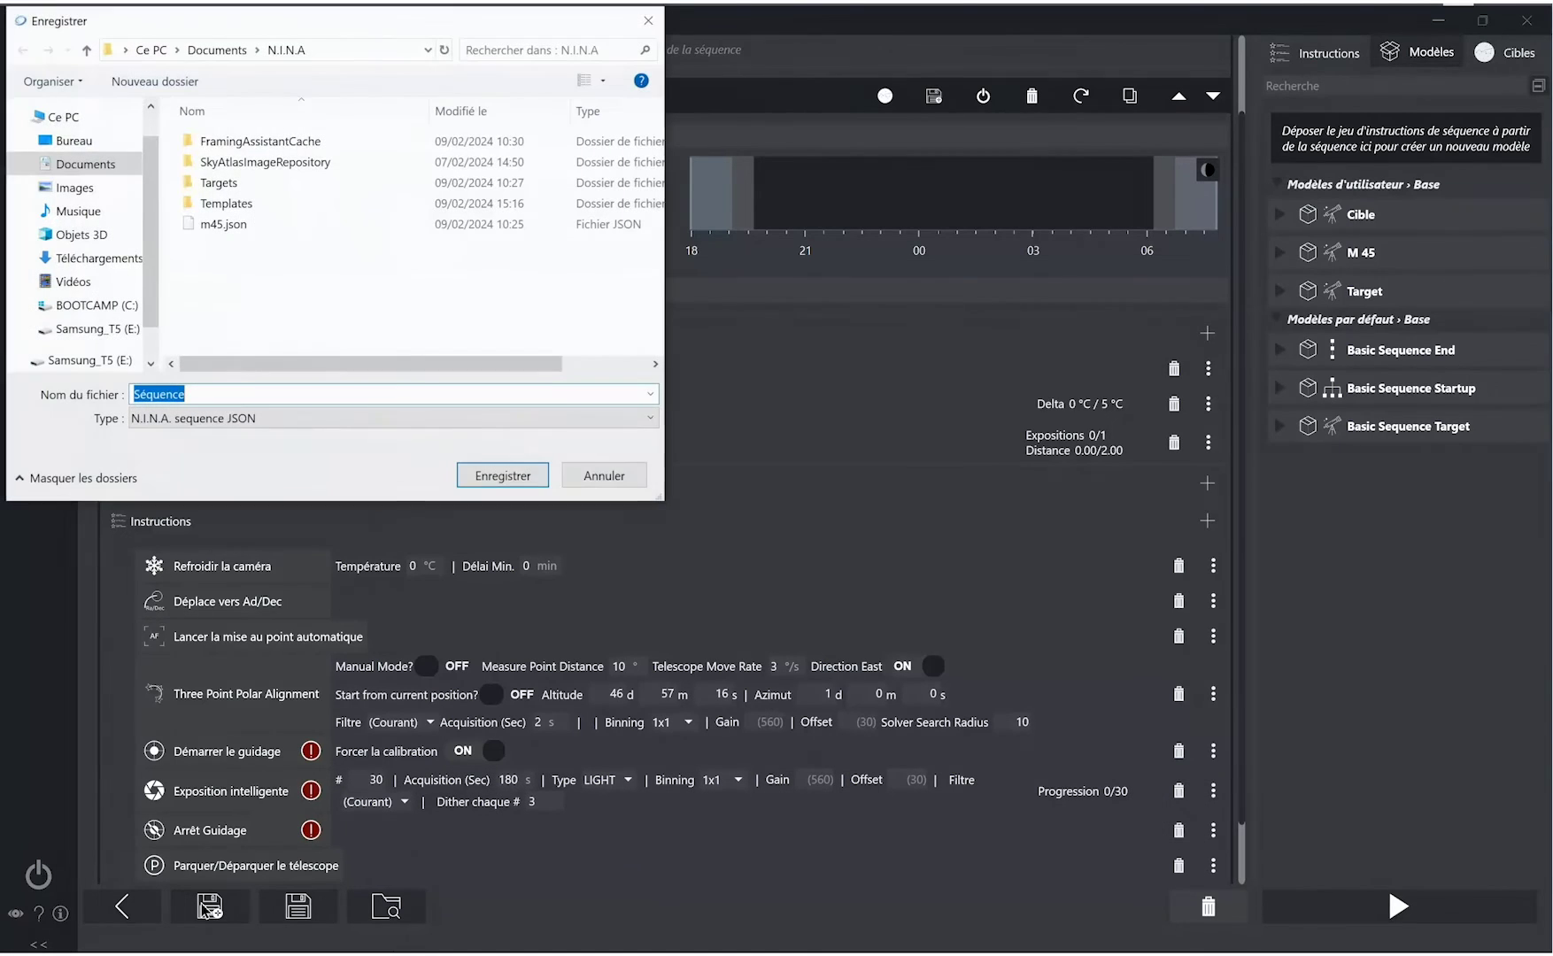
{"action": "double_click", "coordinate": [250, 205]}
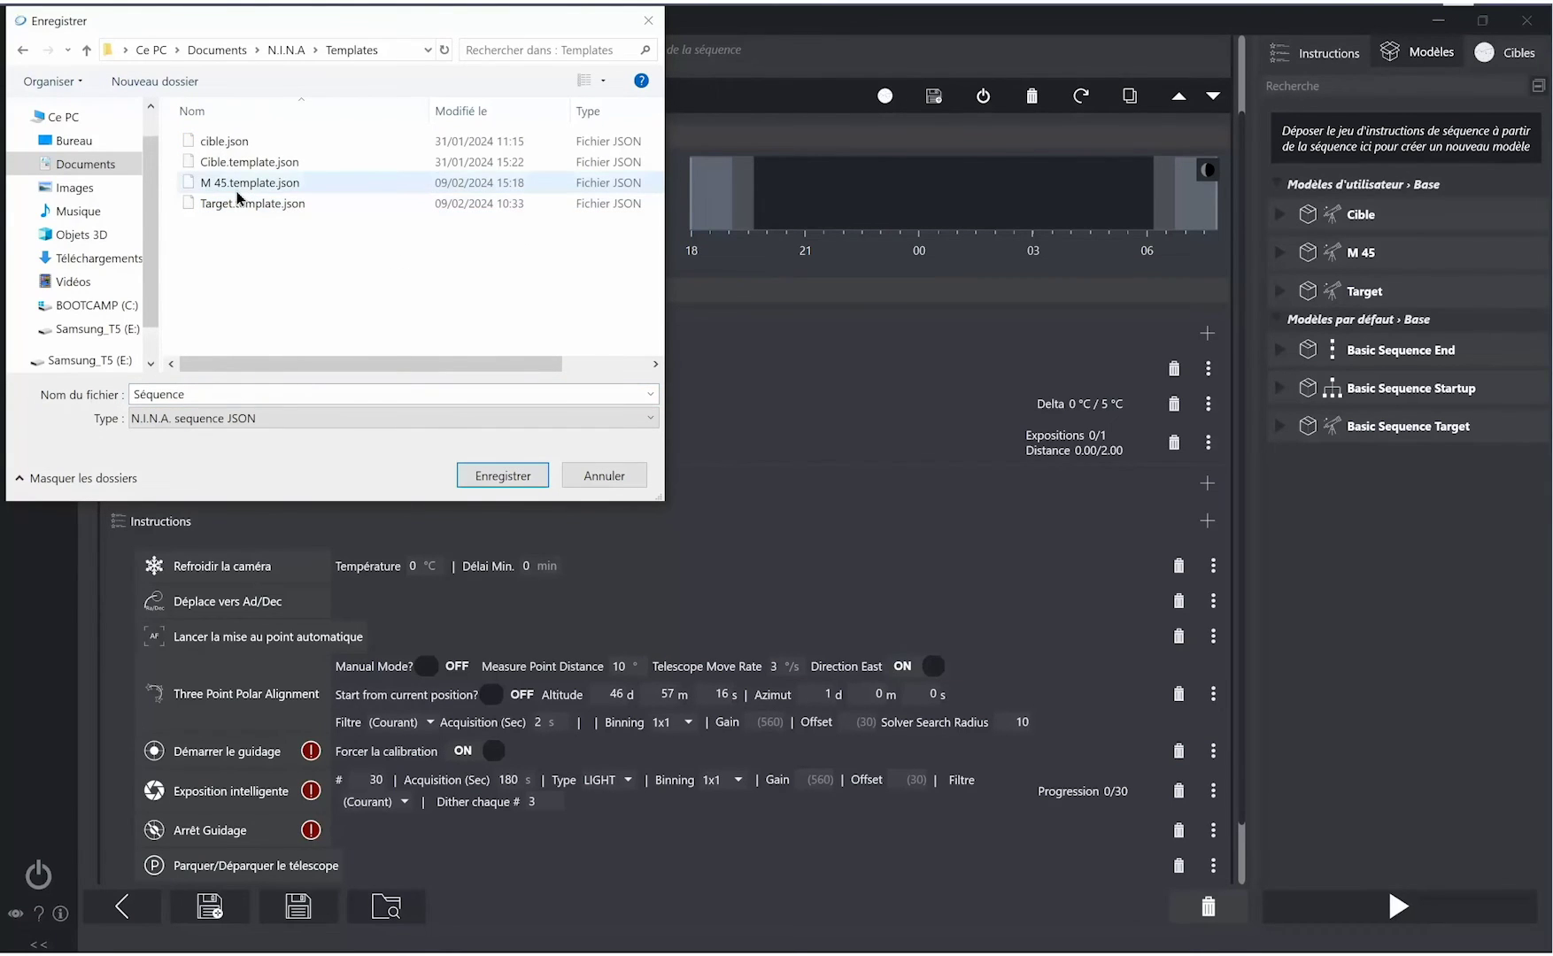
{"action": "left_click", "coordinate": [238, 186]}
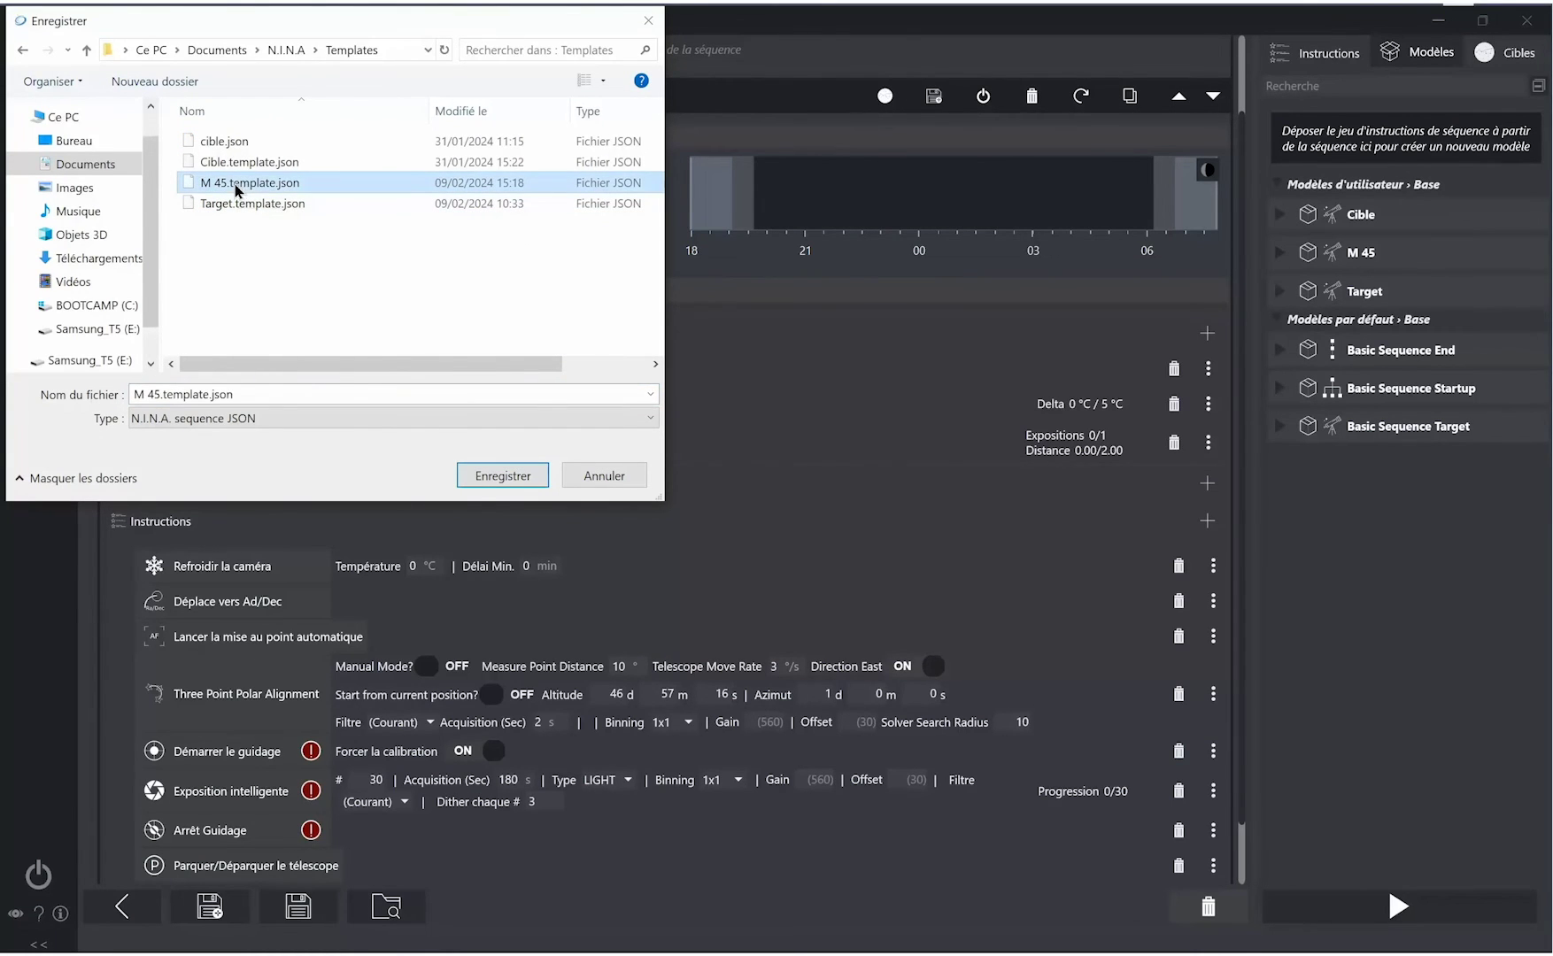
{"action": "left_click", "coordinate": [504, 475]}
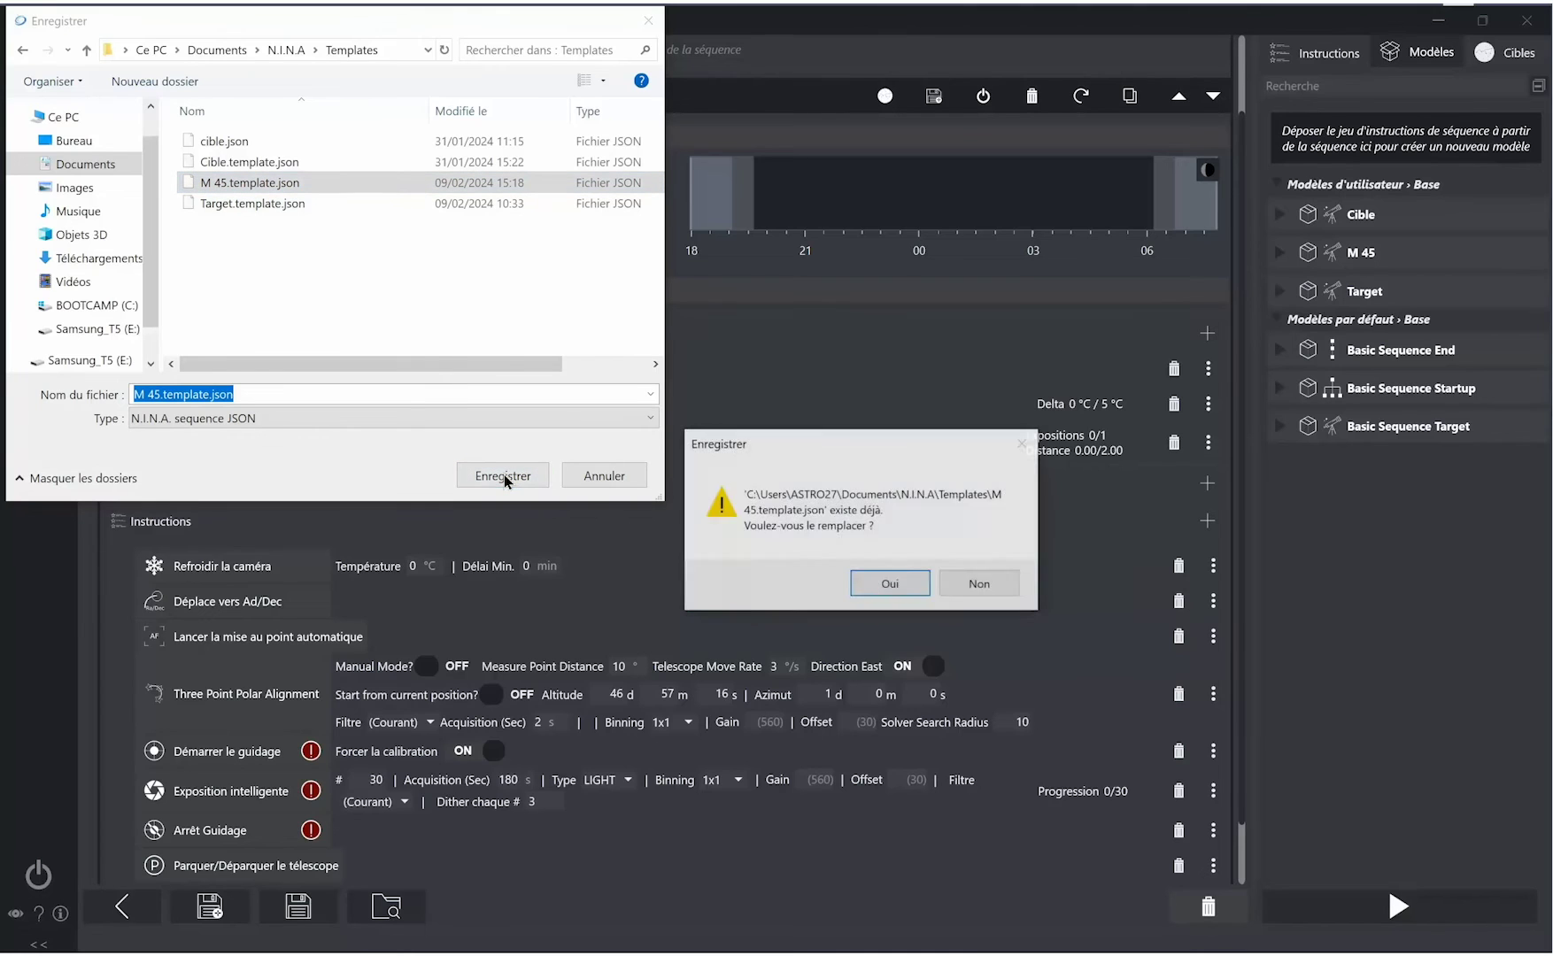
{"action": "left_click", "coordinate": [881, 586]}
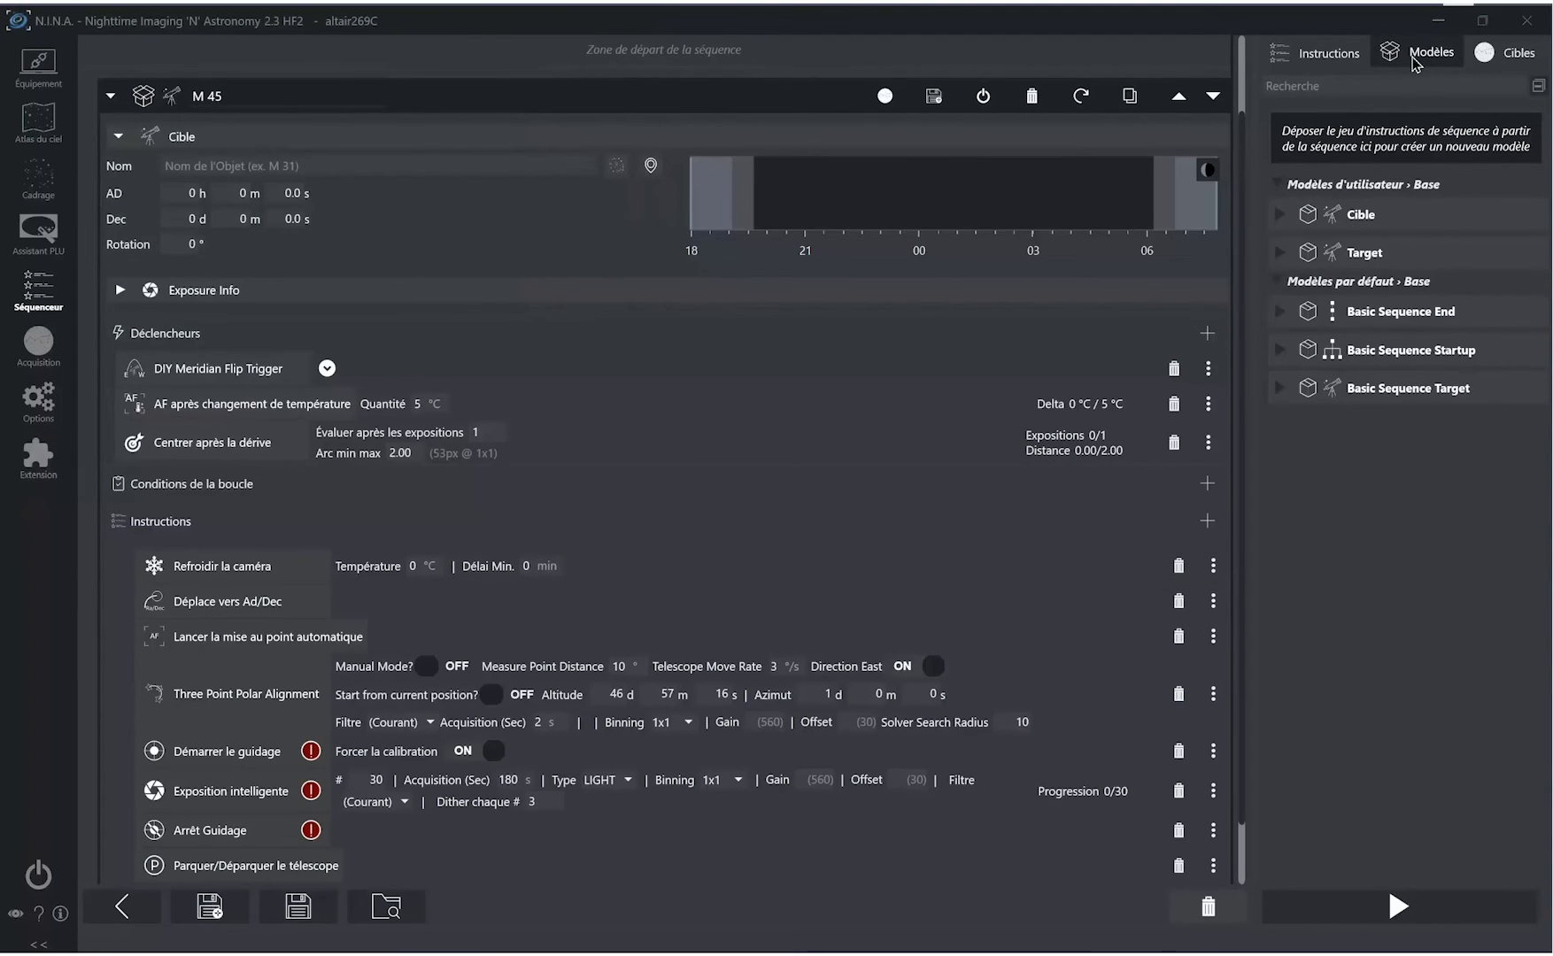
{"action": "left_click", "coordinate": [1489, 55]}
{"action": "left_click", "coordinate": [1430, 60]}
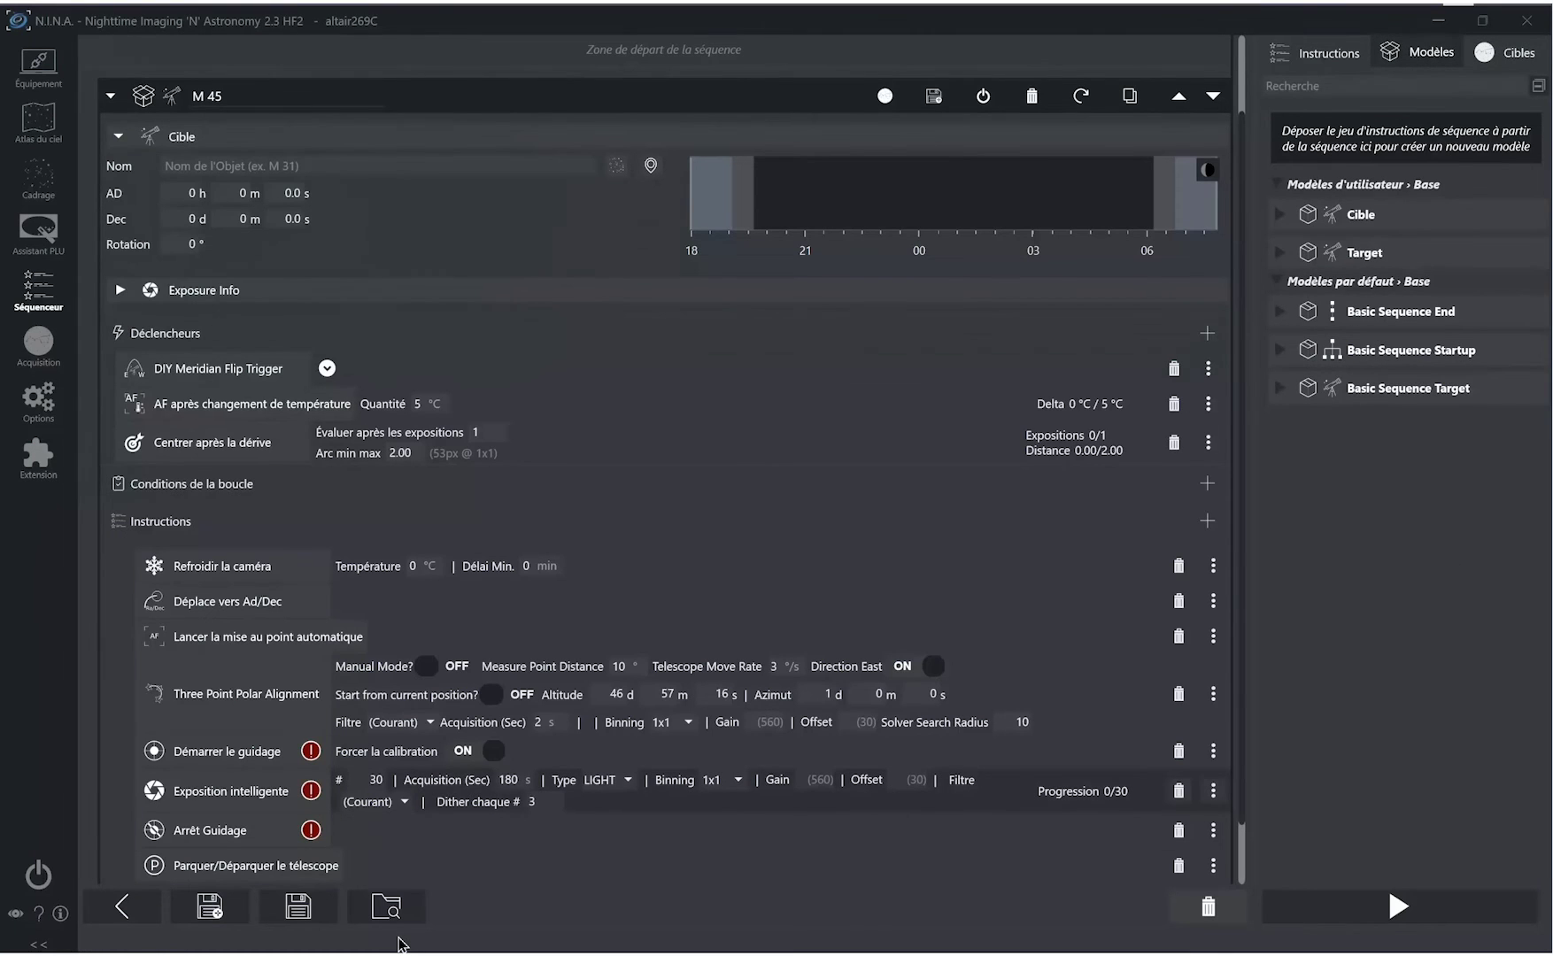
- Search the sky atlas for the object m45
{"action": "left_click_drag", "start_coordinate": [1243, 811], "coordinate": [1244, 818]}
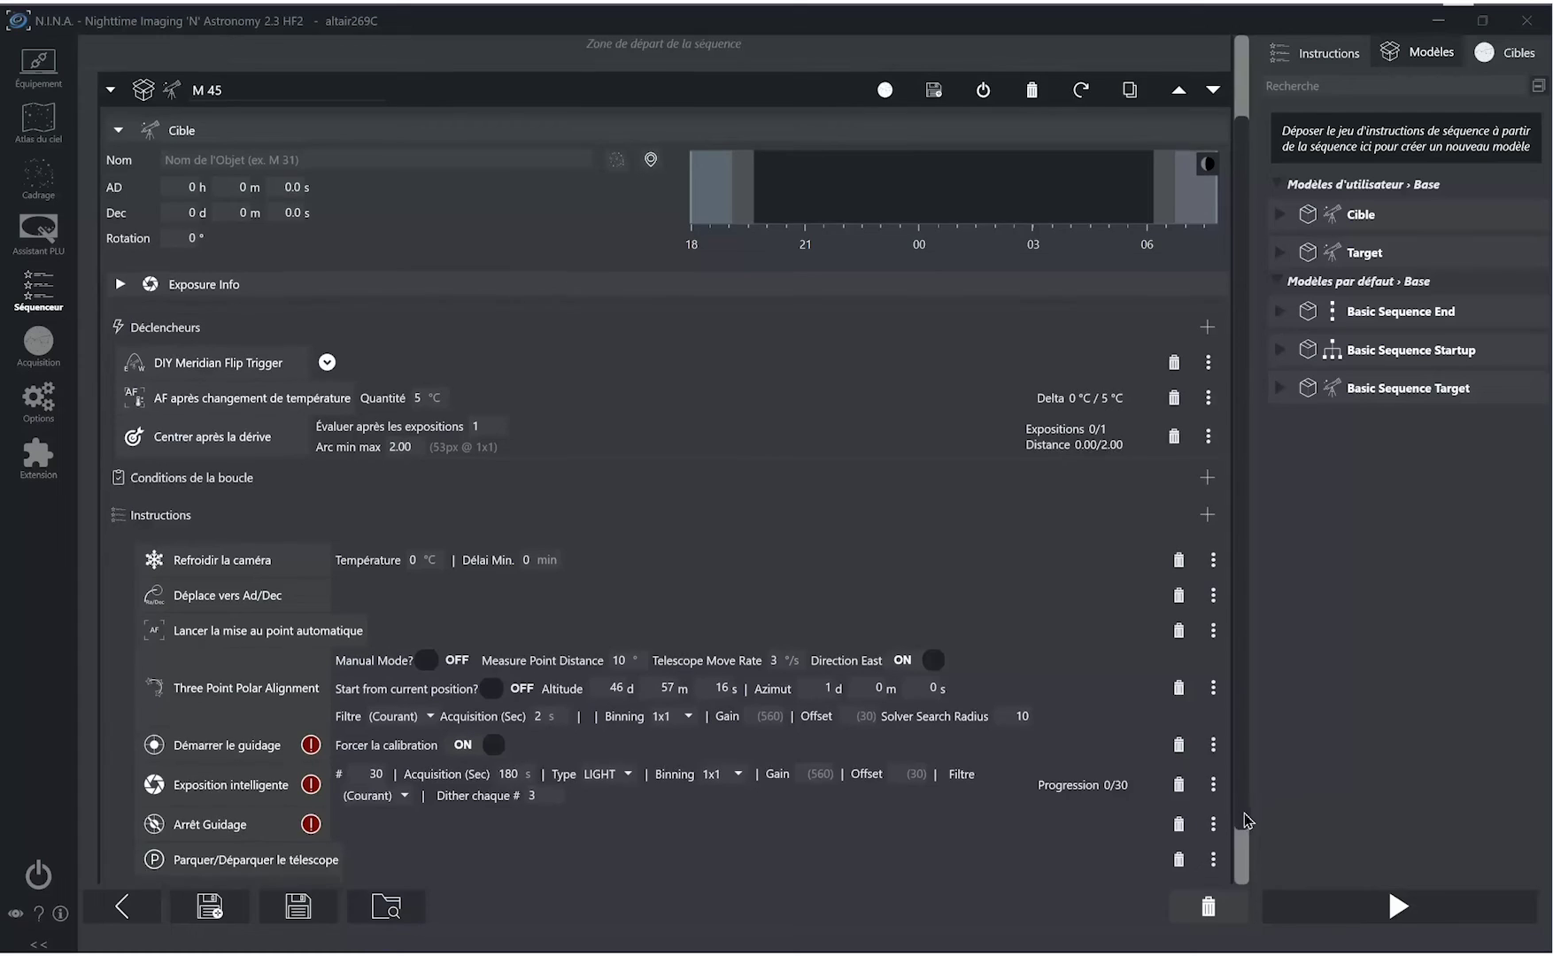
{"action": "scroll", "coordinate": [1244, 819], "scroll_direction": "down", "scroll_amount": 2}
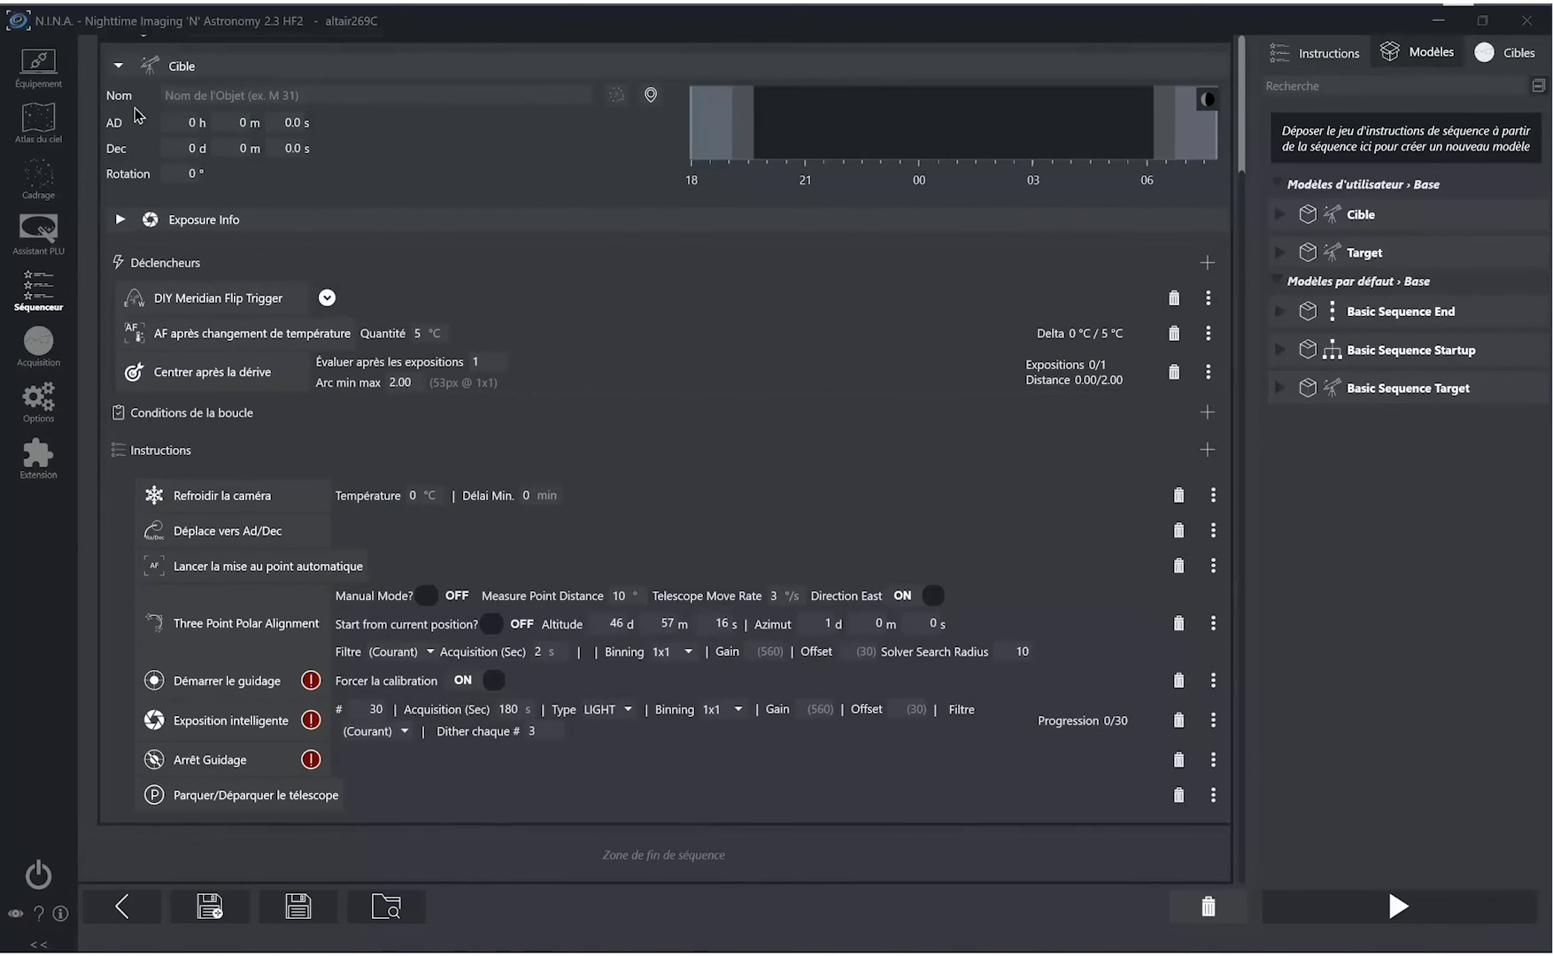
{"action": "left_click", "coordinate": [56, 126]}
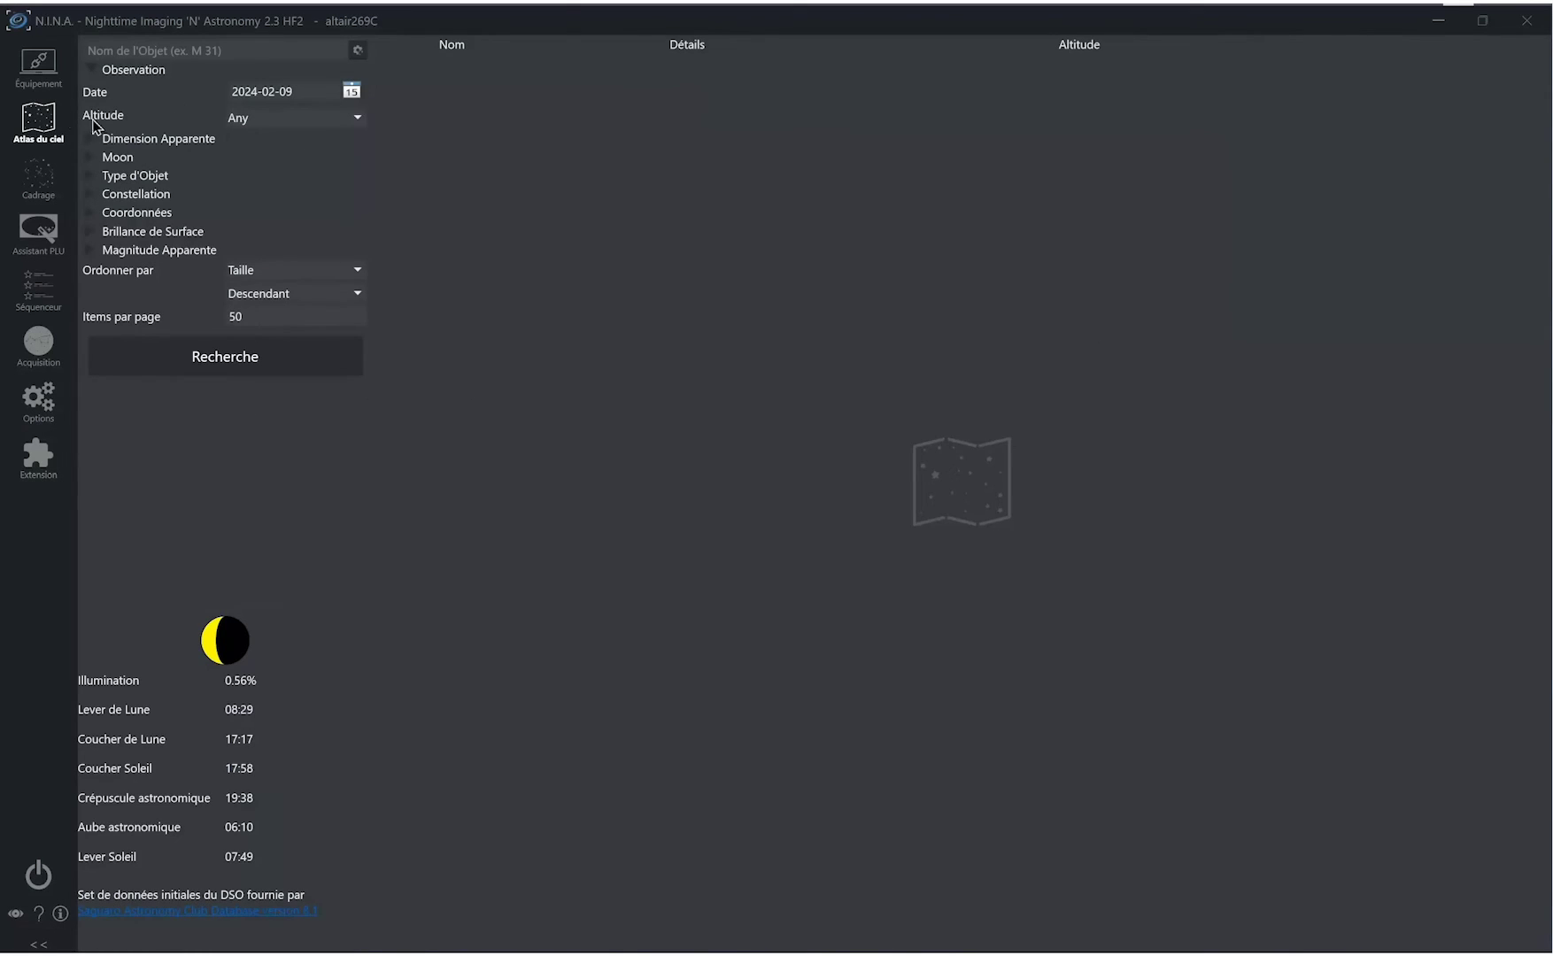
{"action": "left_click", "coordinate": [172, 67]}
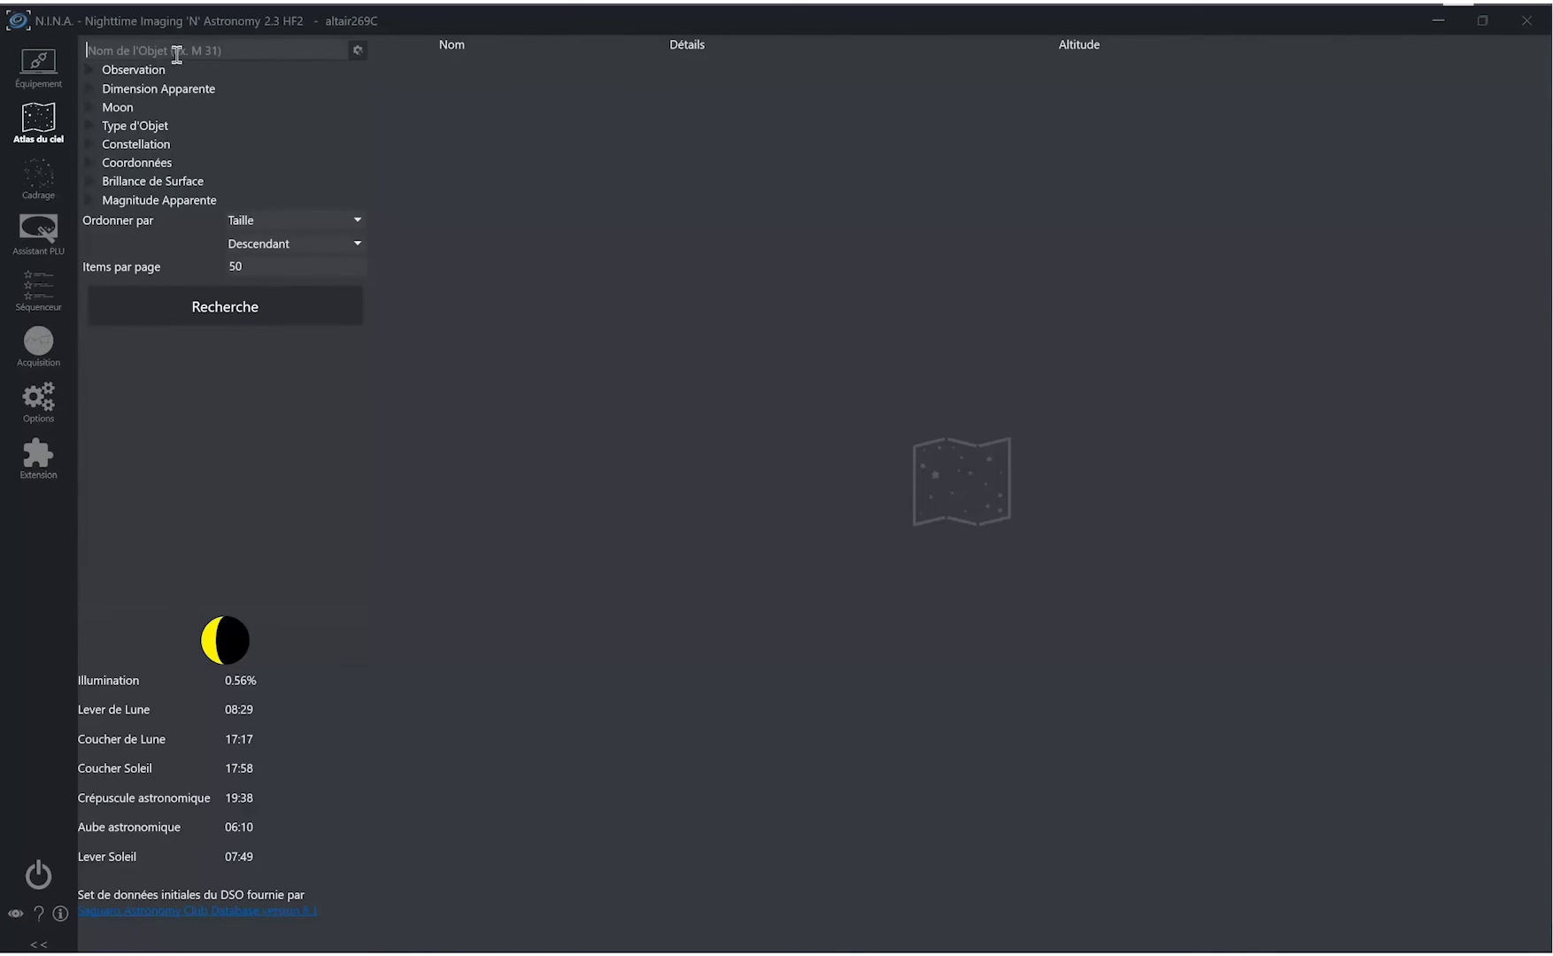
{"action": "type", "text": "m45"}
{"action": "left_click", "coordinate": [248, 309]}
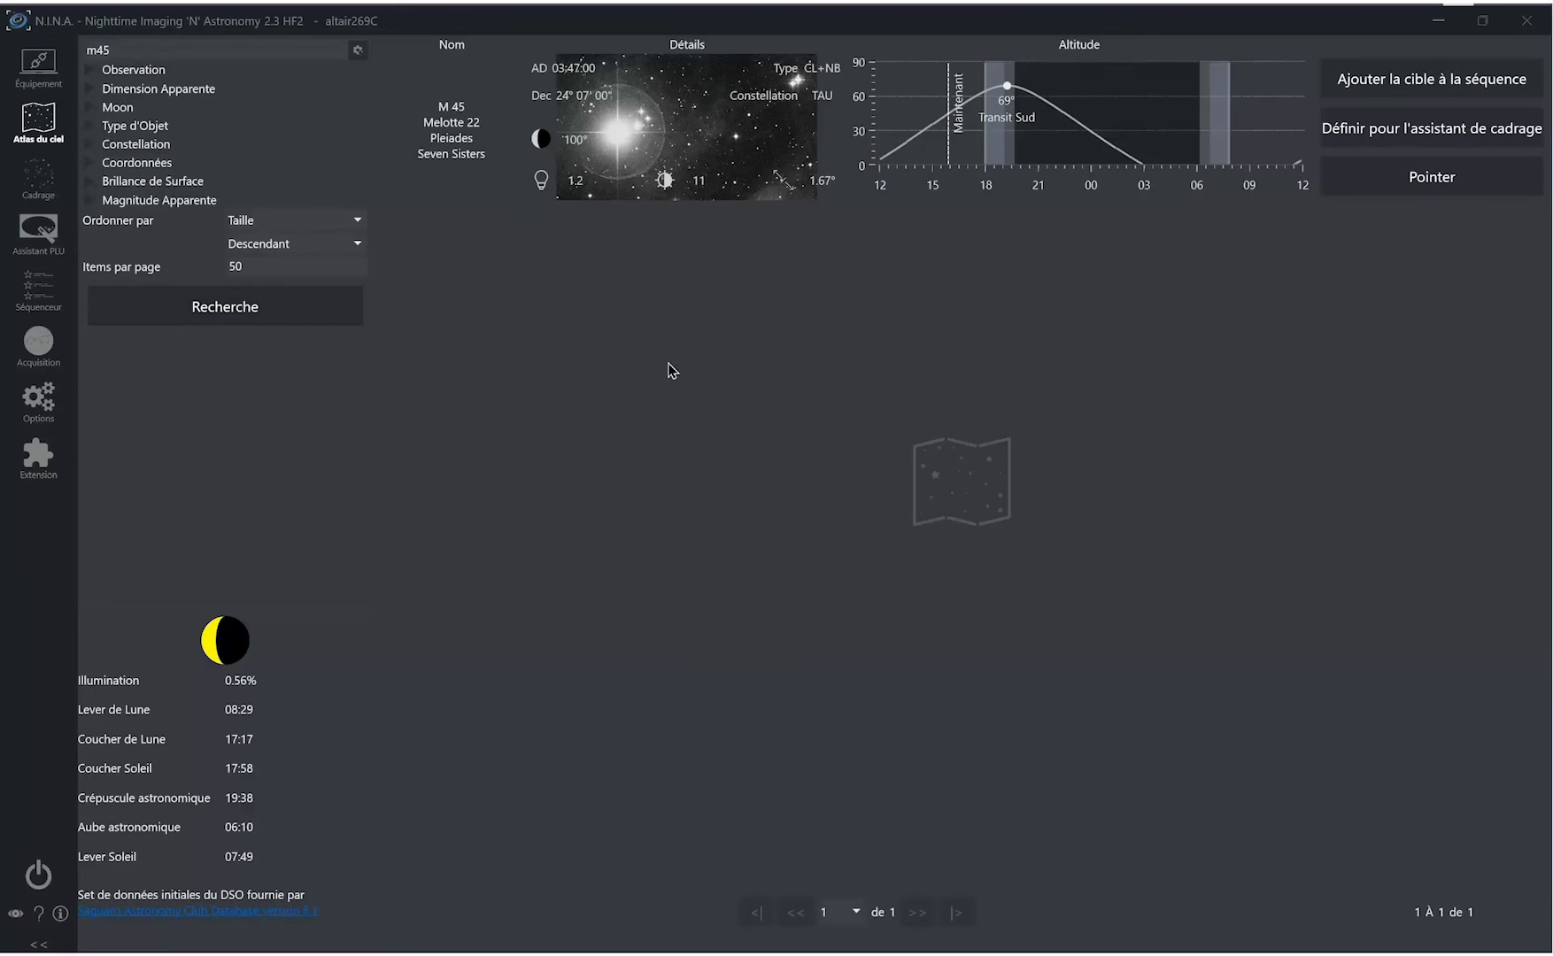
- Send M 45 to the framing assistant and update the existing M 45 target in the sequencer with its coordinates
{"action": "left_click", "coordinate": [1485, 140]}
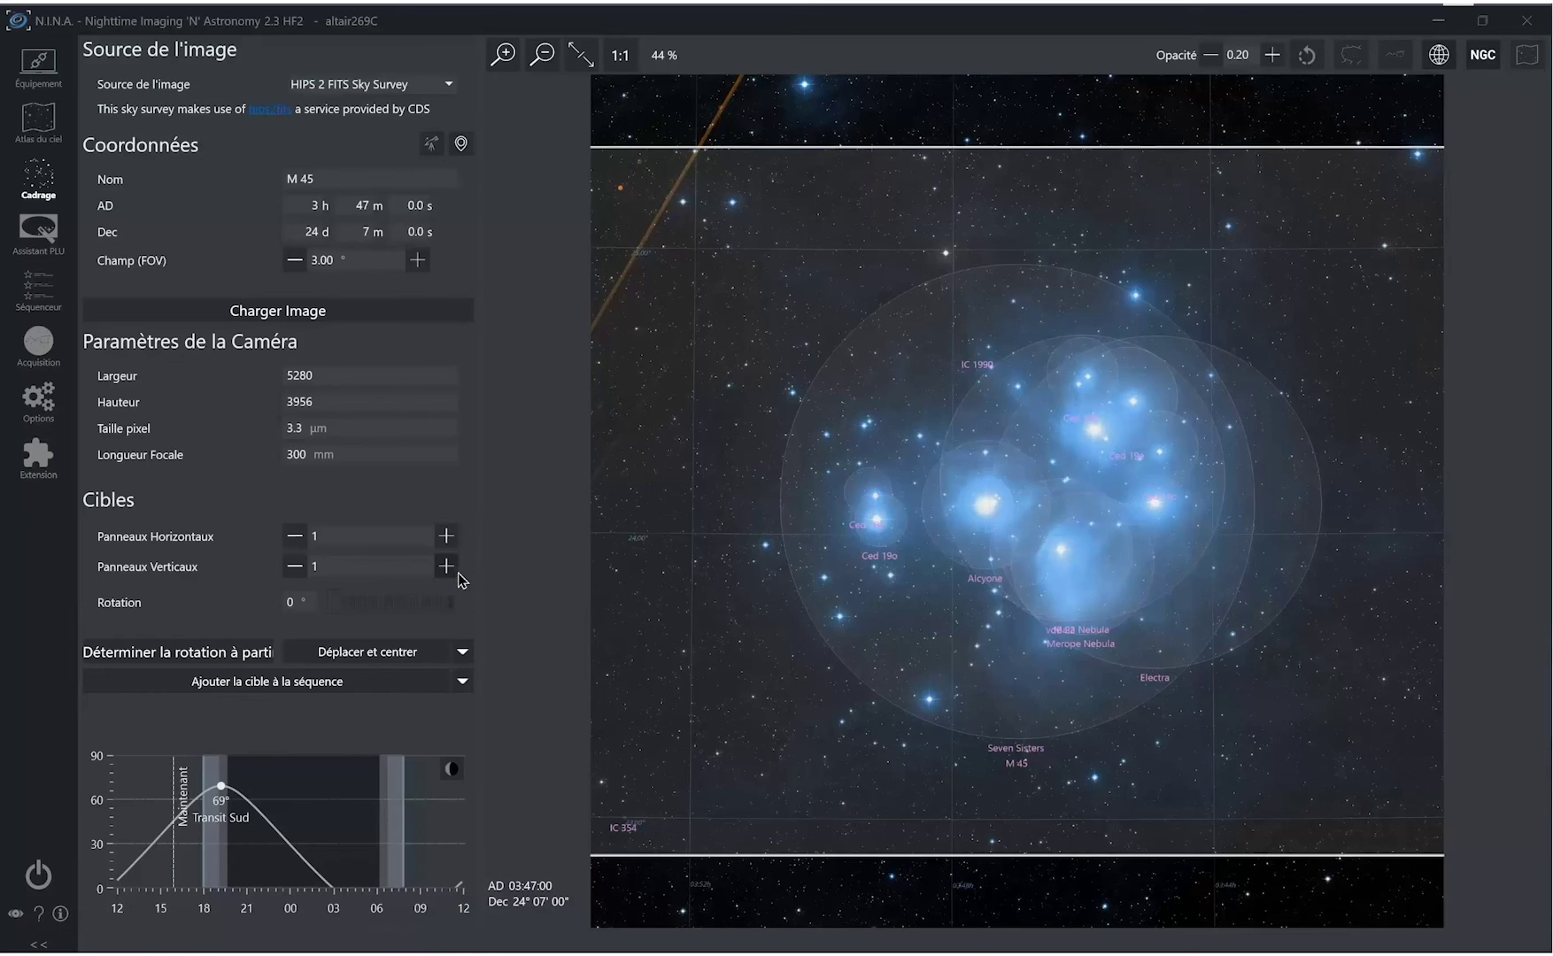
{"action": "left_click", "coordinate": [462, 685]}
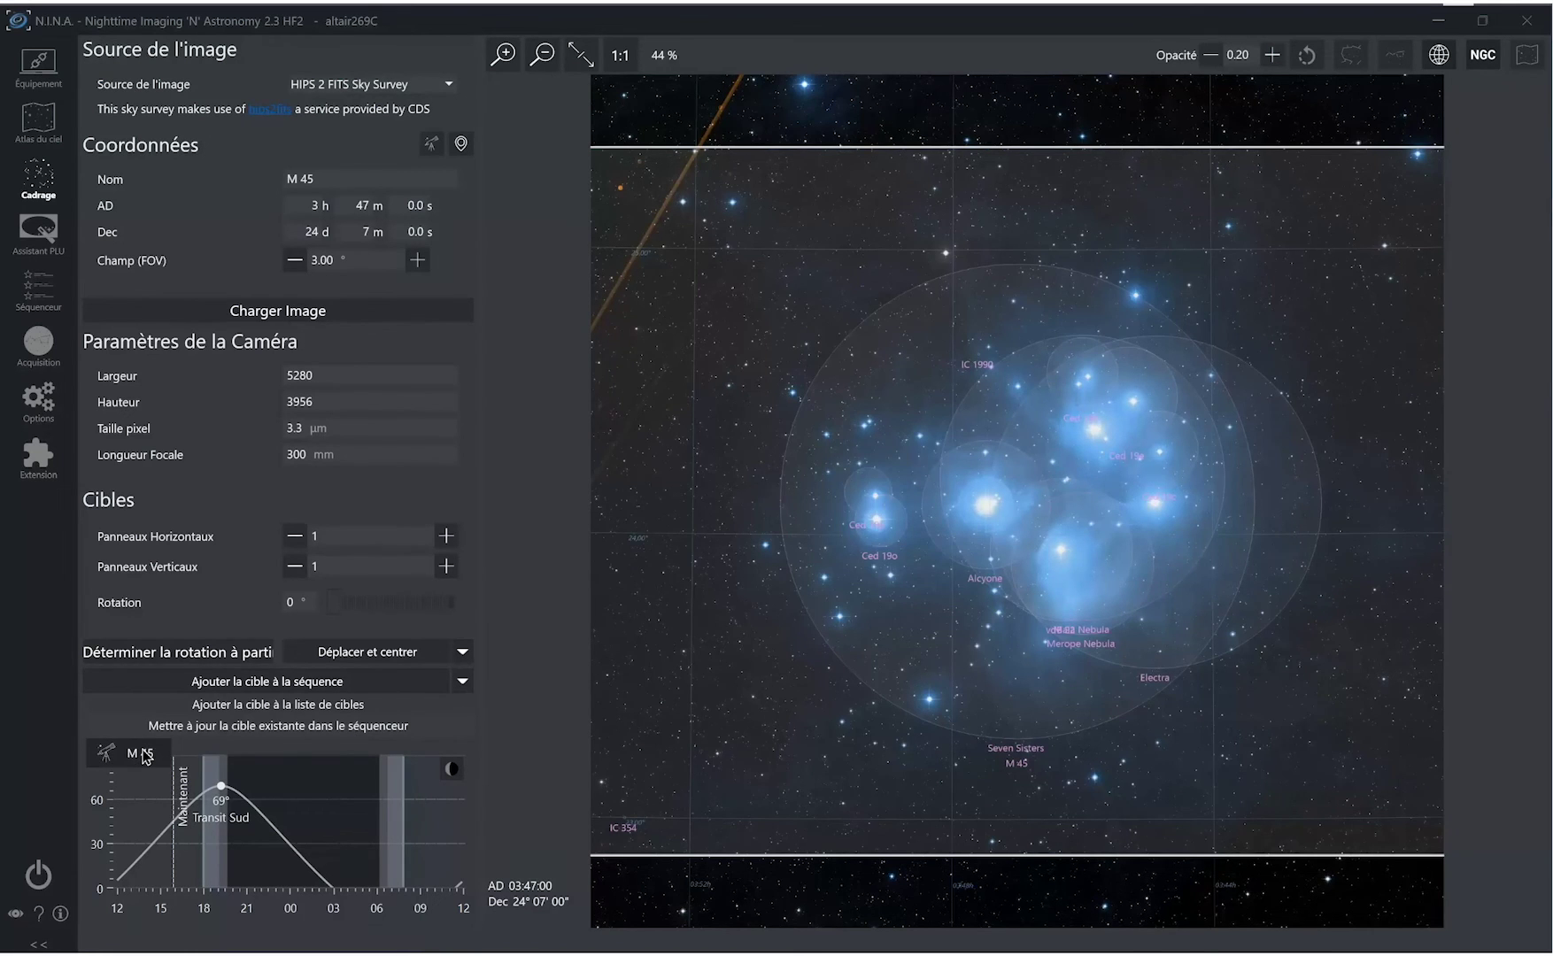
{"action": "left_click", "coordinate": [146, 755]}
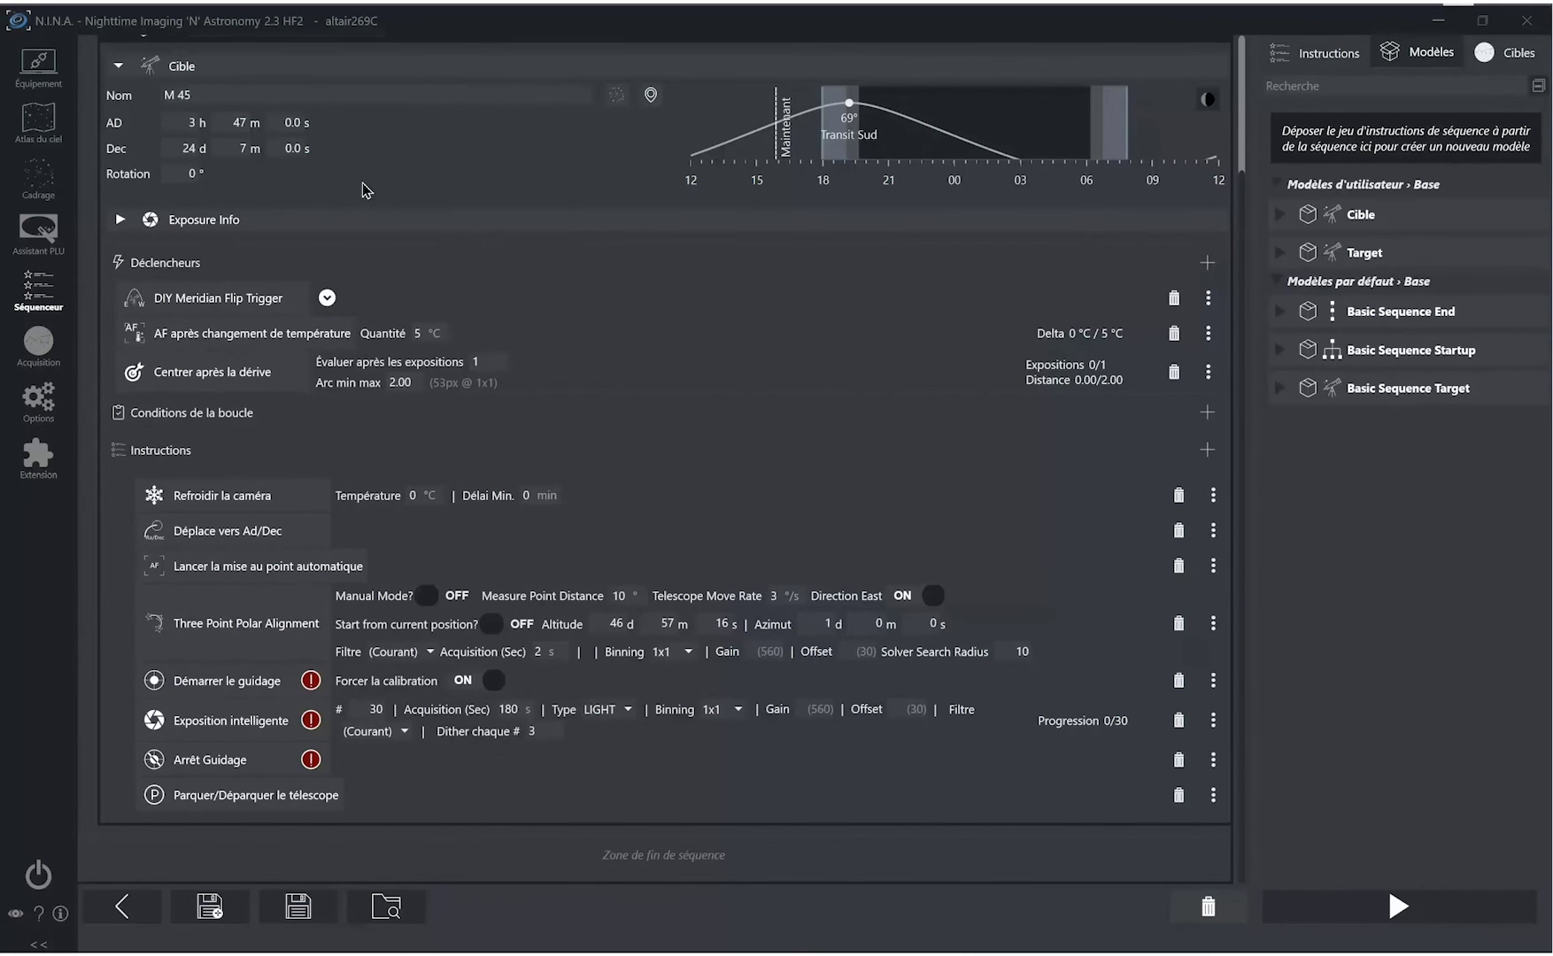
- Set the DIY Meridian Flip Trigger's Pause before meridian to 5 and Minutes after meridian to 10, and review the remaining instructions
{"action": "left_click", "coordinate": [326, 298]}
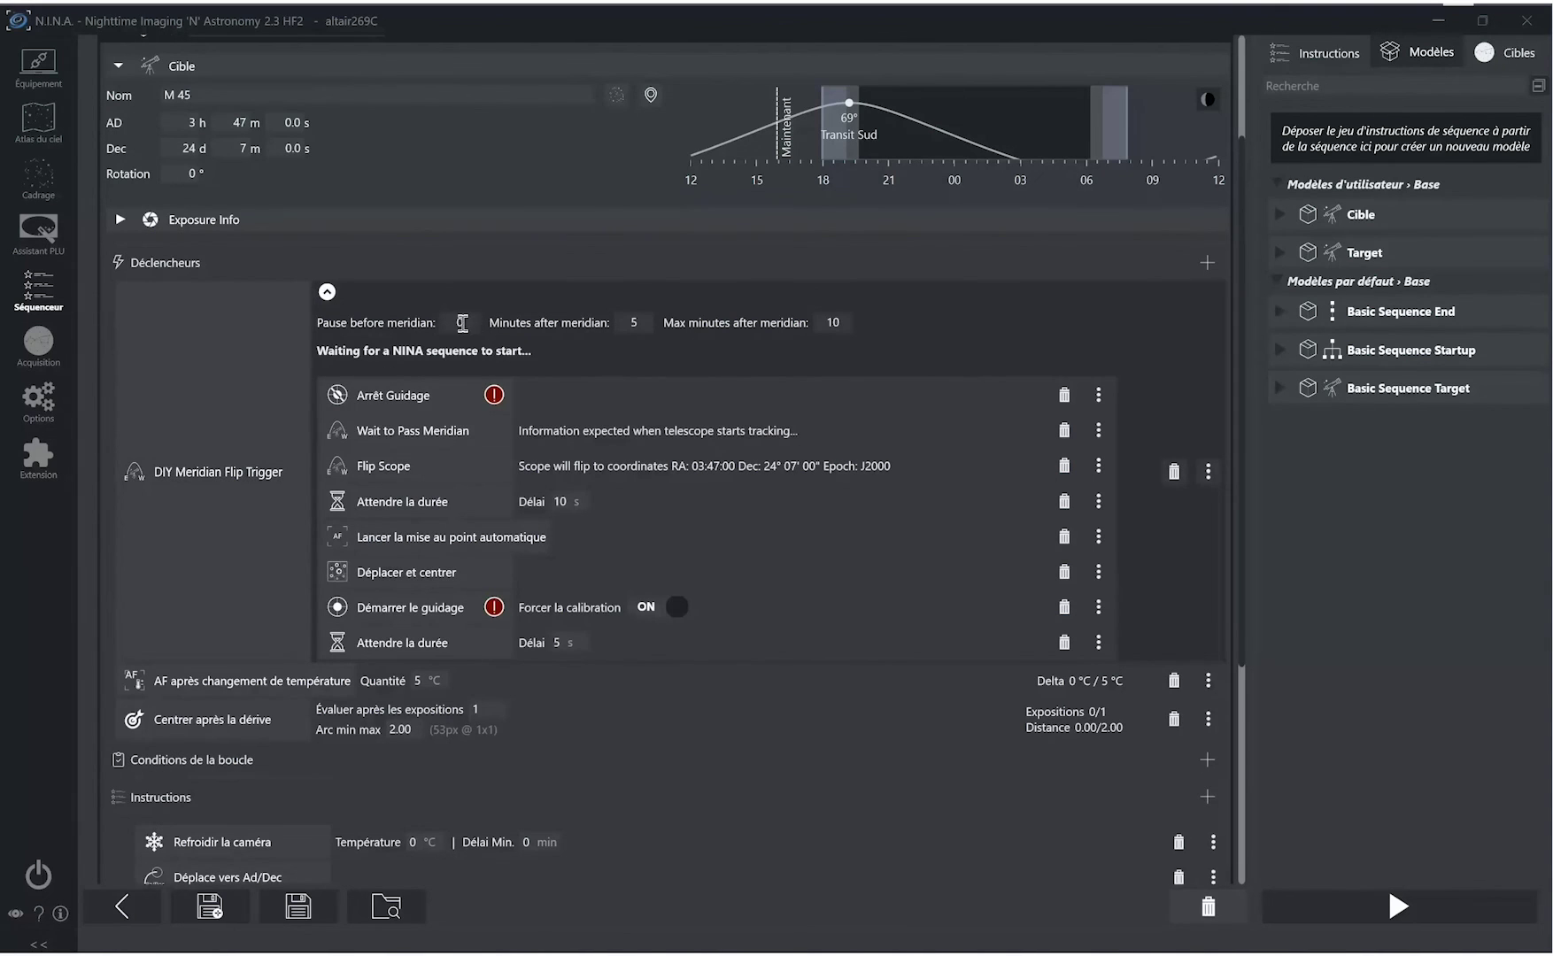
{"action": "left_click", "coordinate": [467, 323]}
{"action": "left_click", "coordinate": [647, 322]}
{"action": "double_click", "coordinate": [647, 322]}
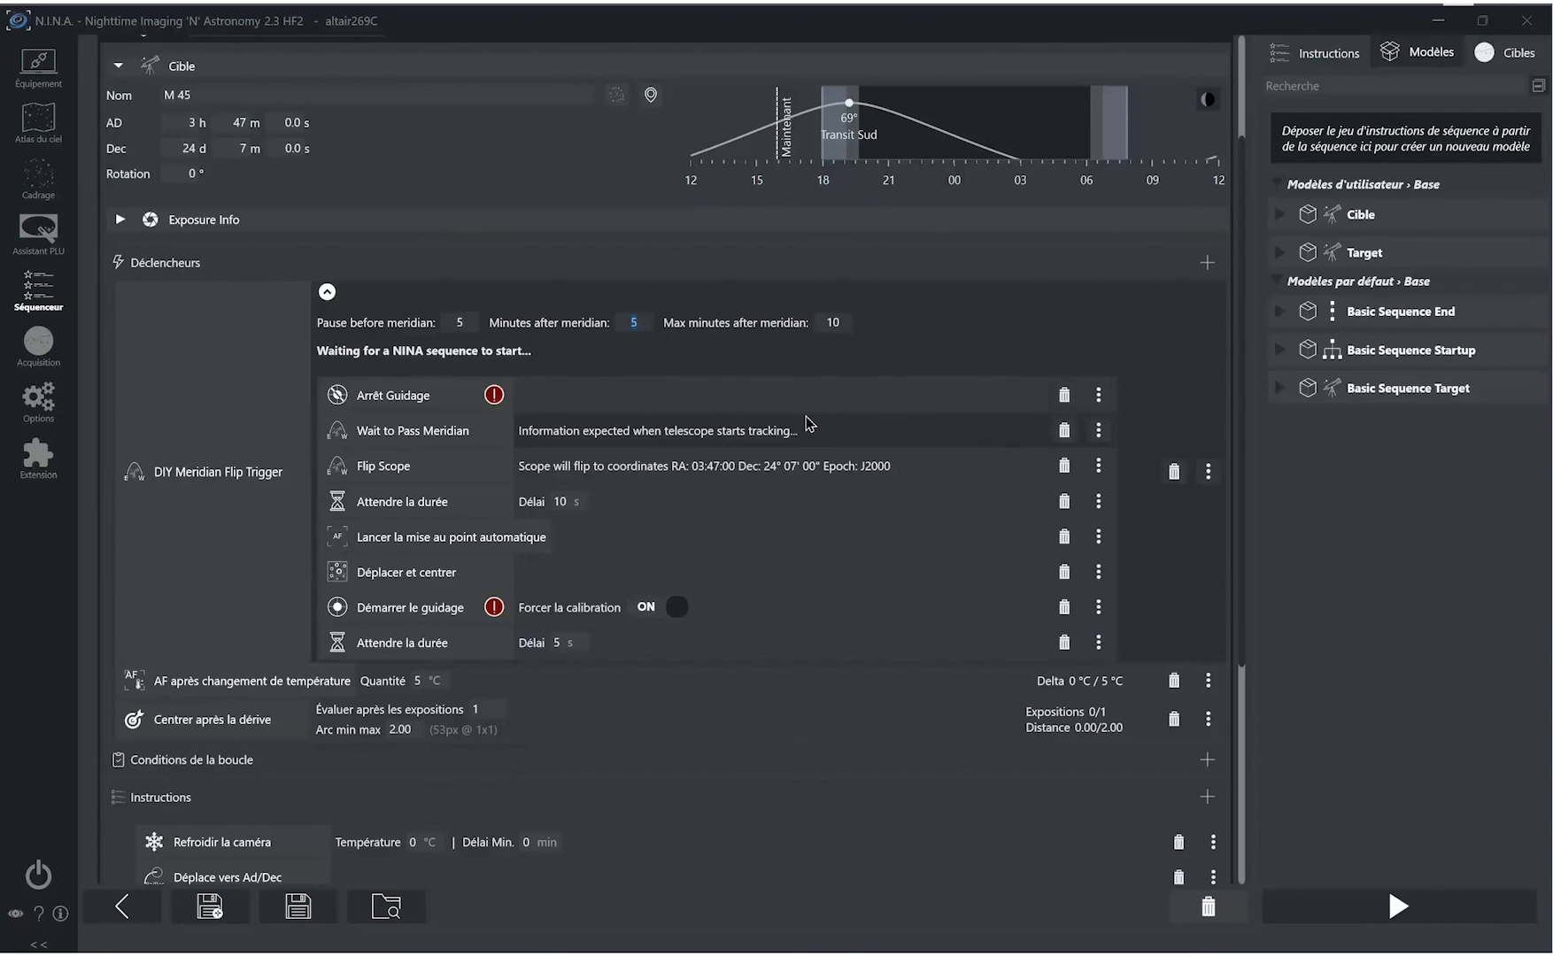
{"action": "type", "text": "10"}
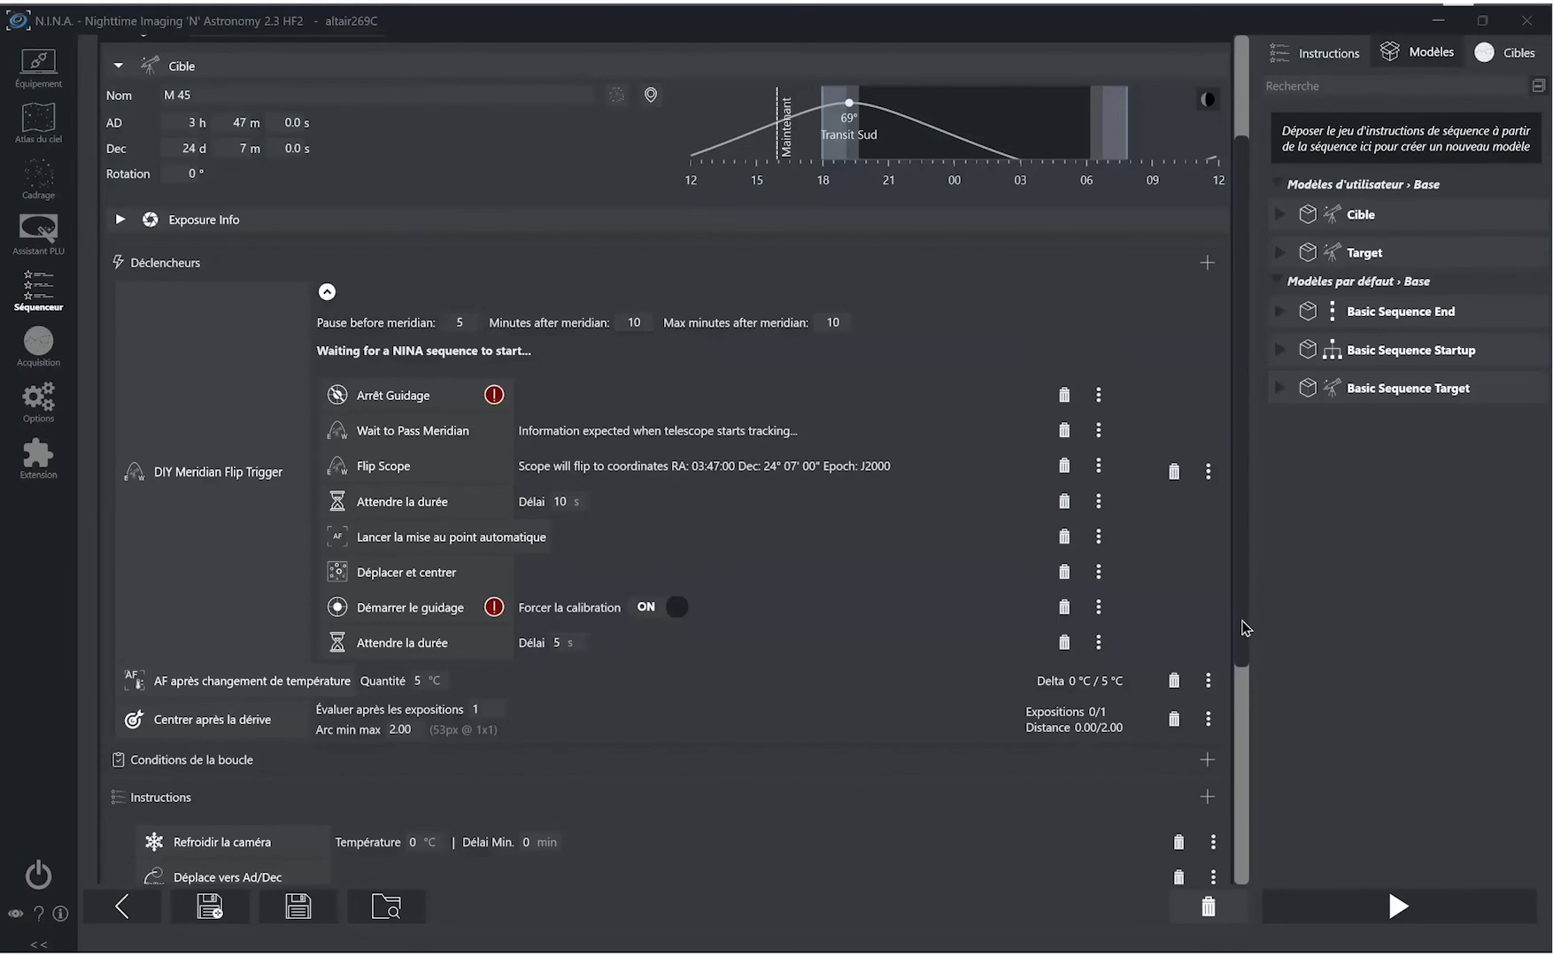
{"action": "scroll", "coordinate": [1244, 624], "scroll_direction": "down", "scroll_amount": 5}
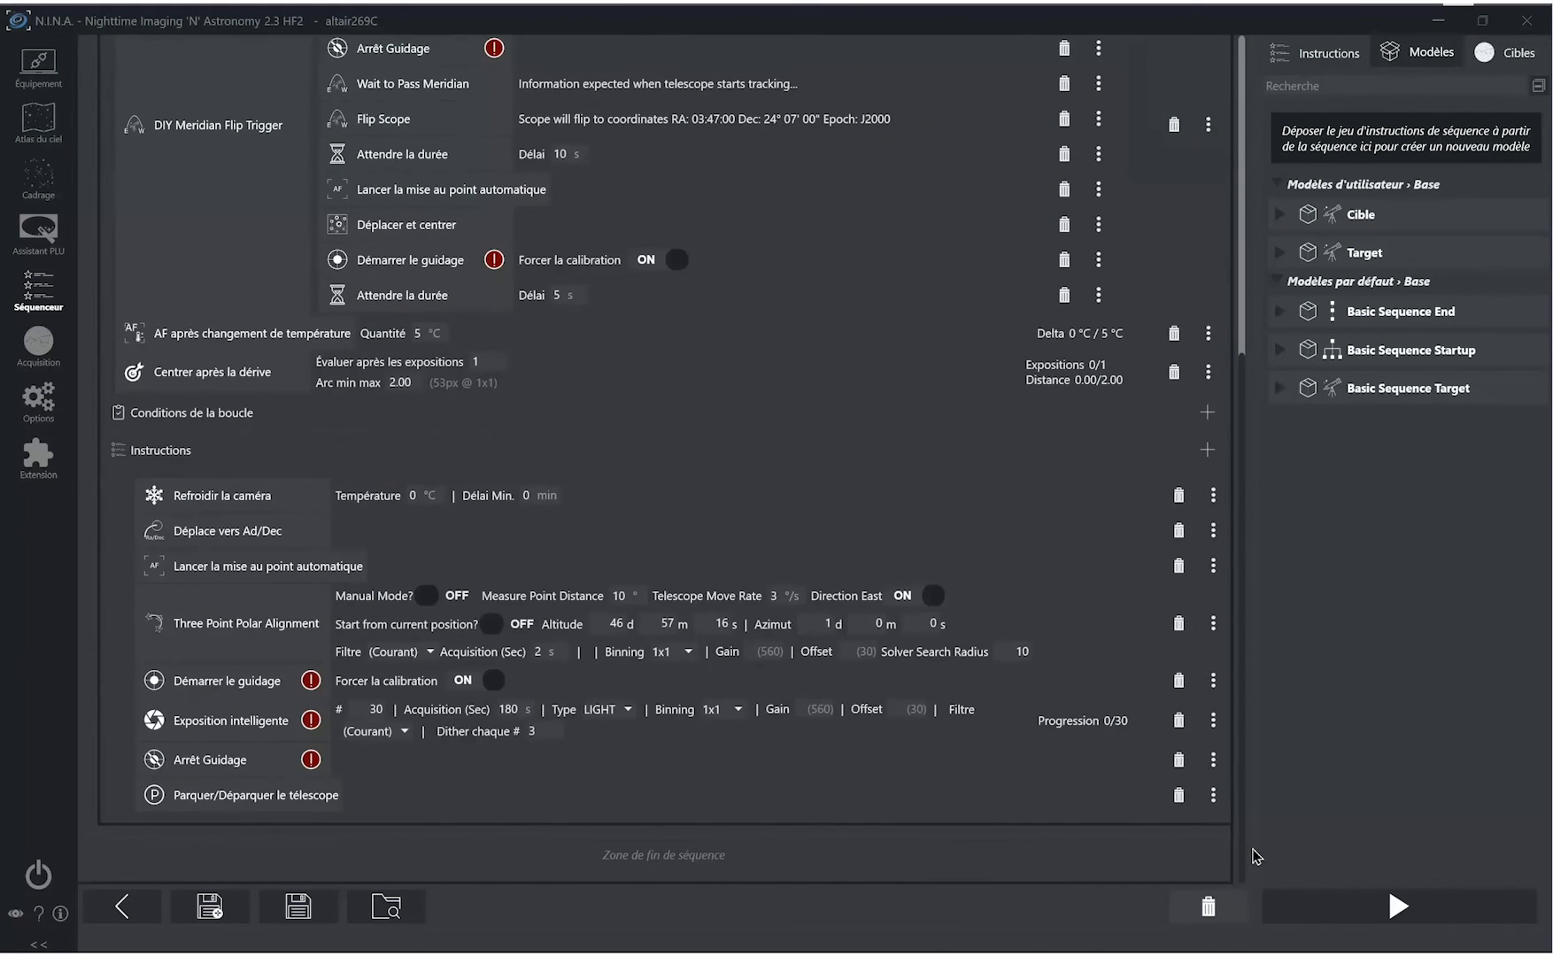